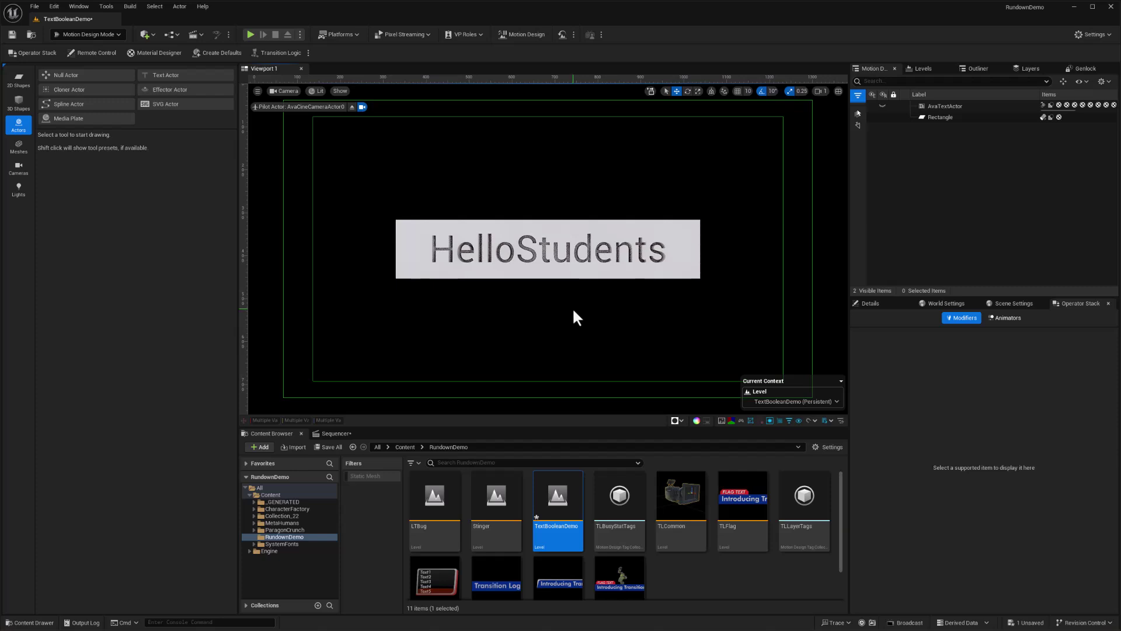
- Switch to the default viewport and examine the HelloStudents text cut into the rectangle from another angle
click(286, 91)
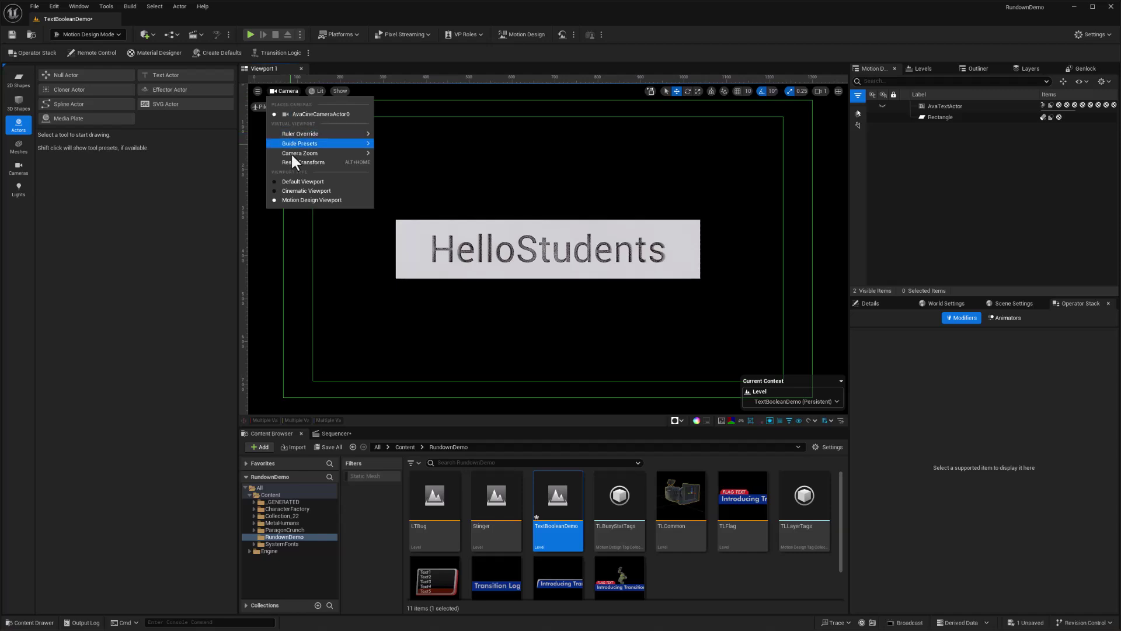
click(293, 181)
mouse_move(309, 194)
alt+mouse_down()
mouse_move(362, 186)
mouse_move(339, 181)
mouse_move(321, 198)
alt+mouse_up()
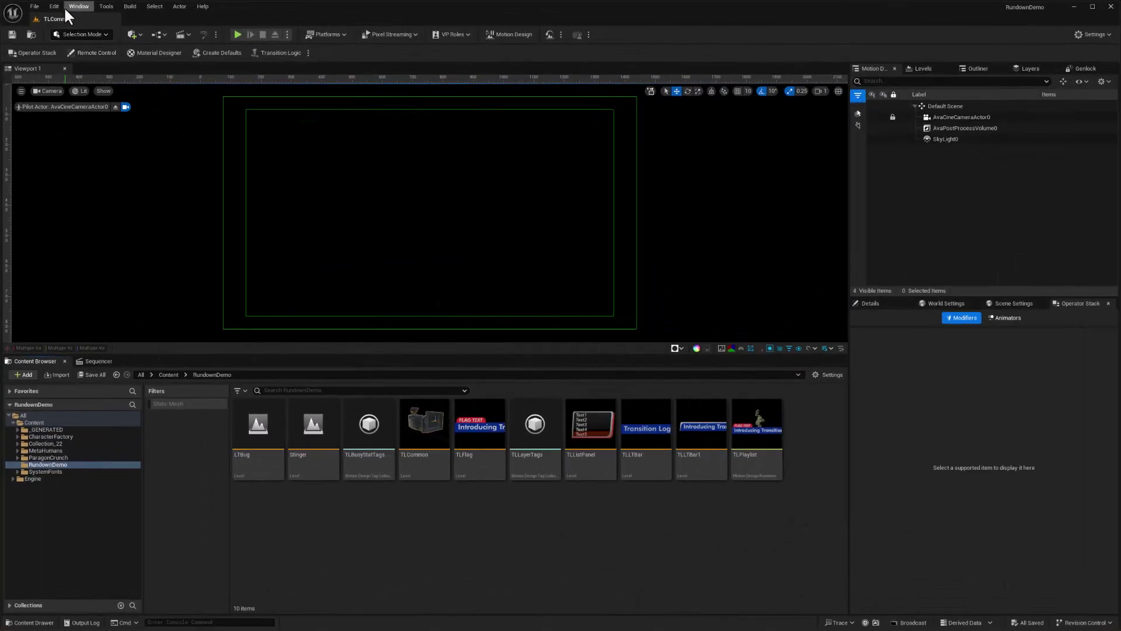
- Search the project's plugins for "motion" and check the Motion Design plugin's enabled state
click(65, 10)
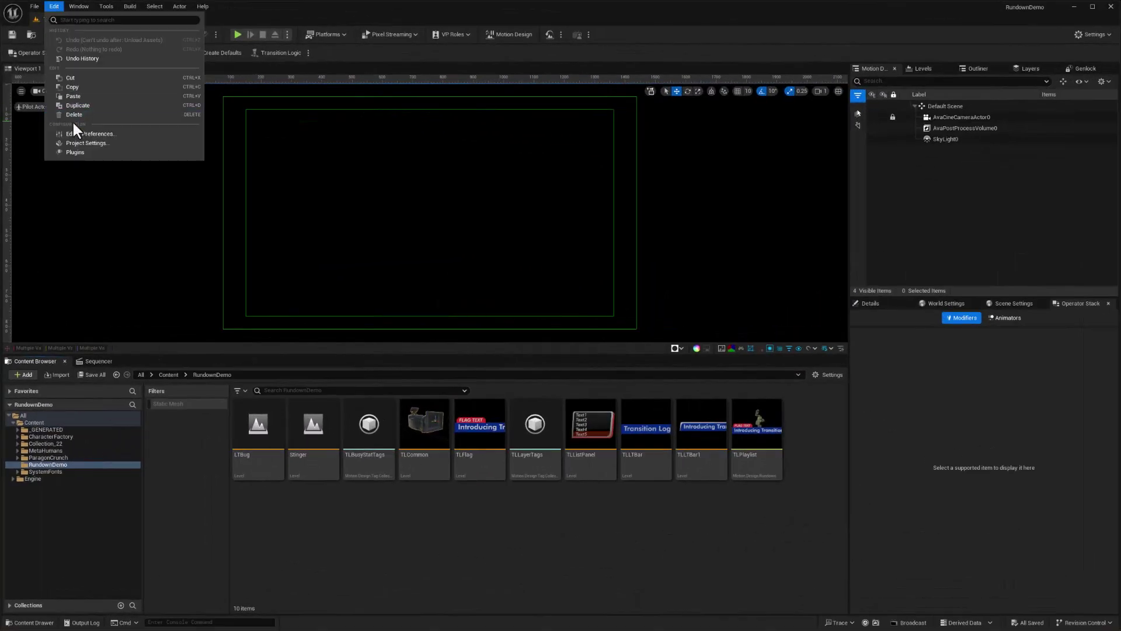
click(72, 144)
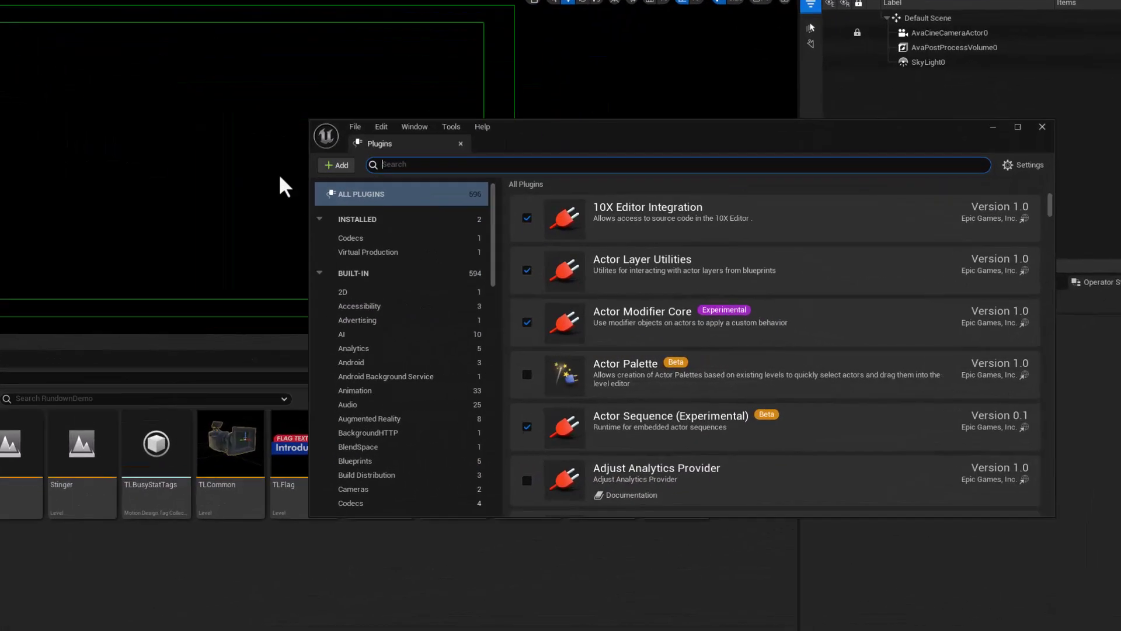
text(motion)
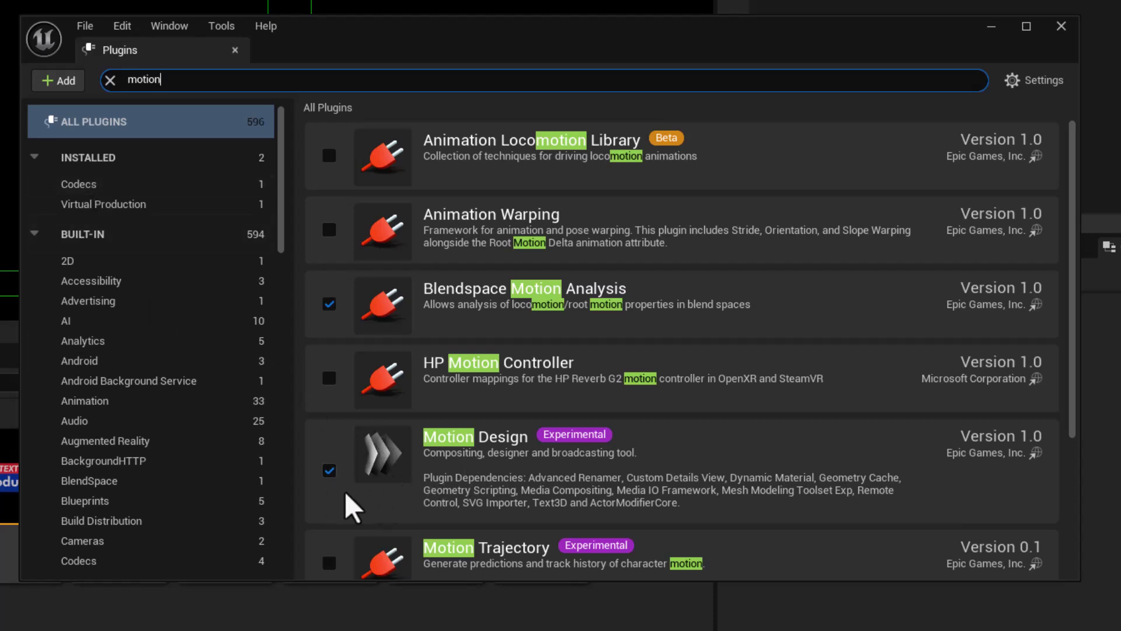
click(1061, 26)
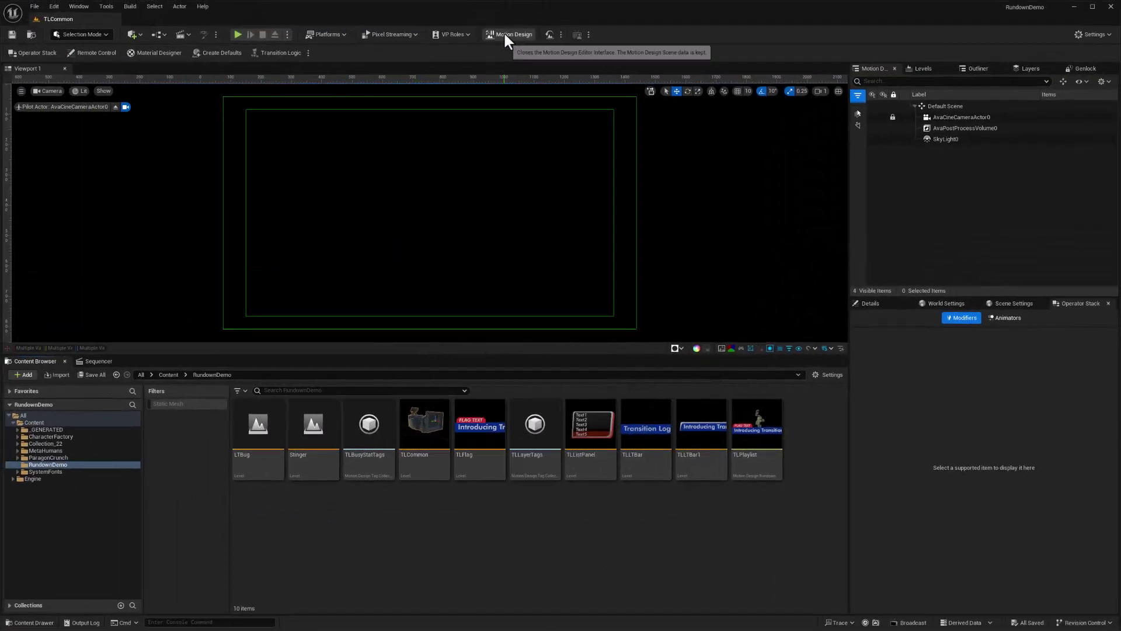
- Review the Create Defaults options for the default scene actors without spawning any
click(220, 54)
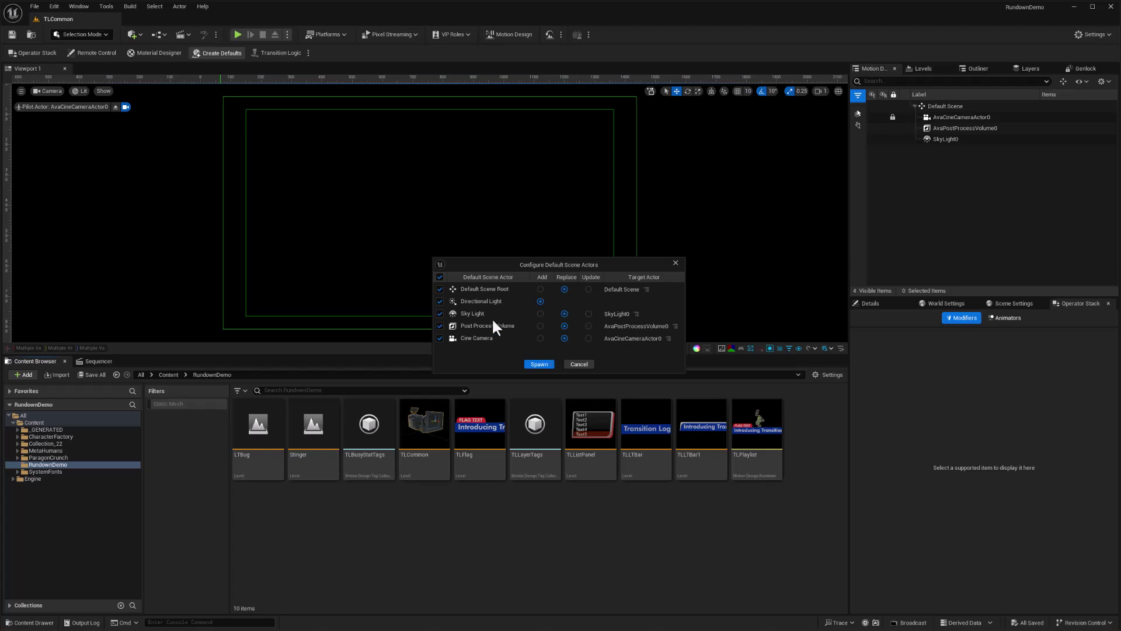
click(676, 263)
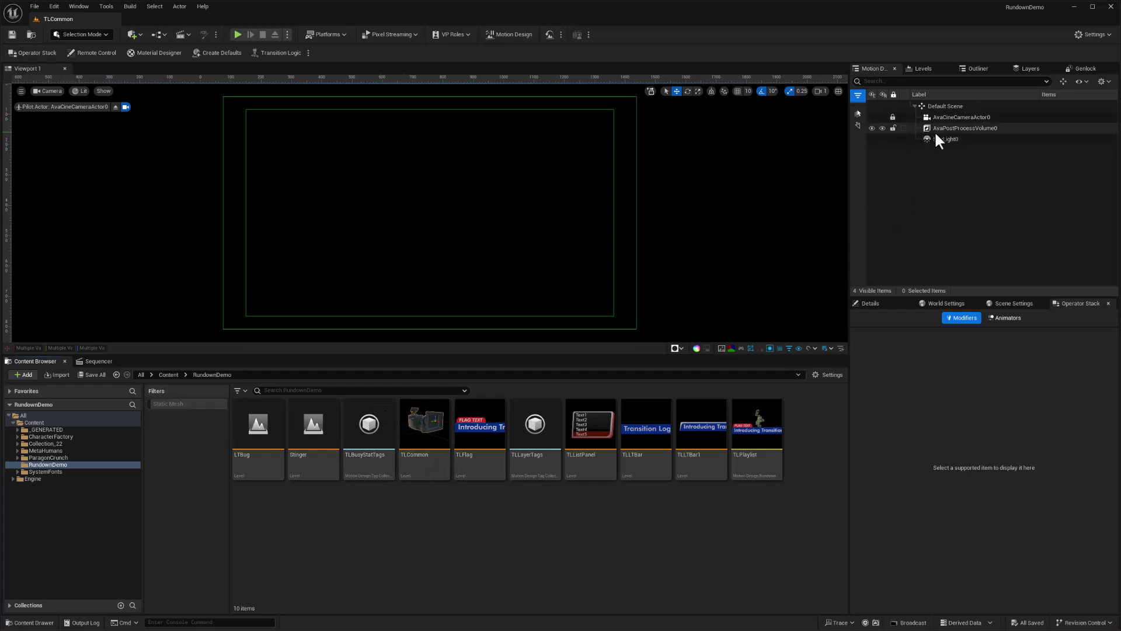
- Create a new level named TextBooleanDemo in the RundownDemo folder and save it
right_click(440, 541)
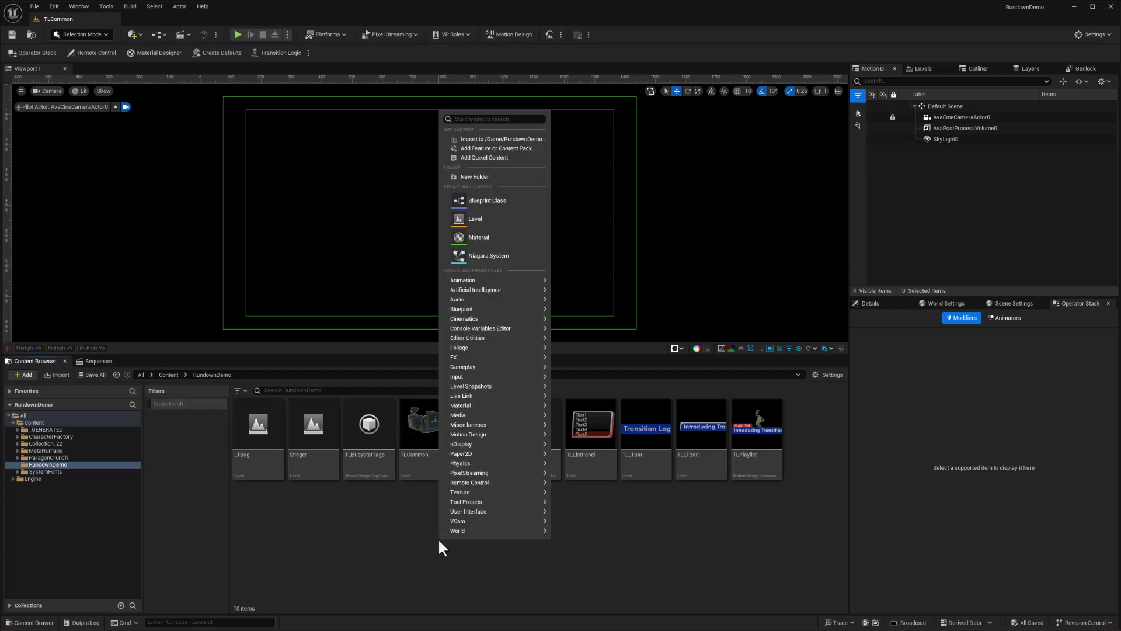
click(483, 224)
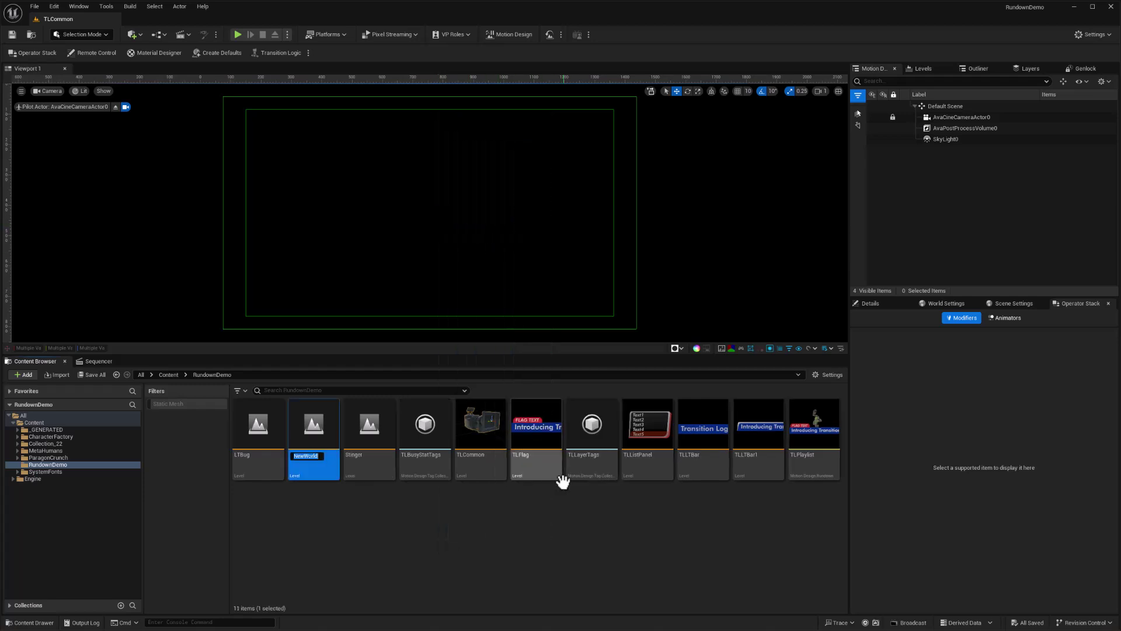
text(Text)
text(Boolean)
text(Demo)
key(Return)
key(ctrl+s)
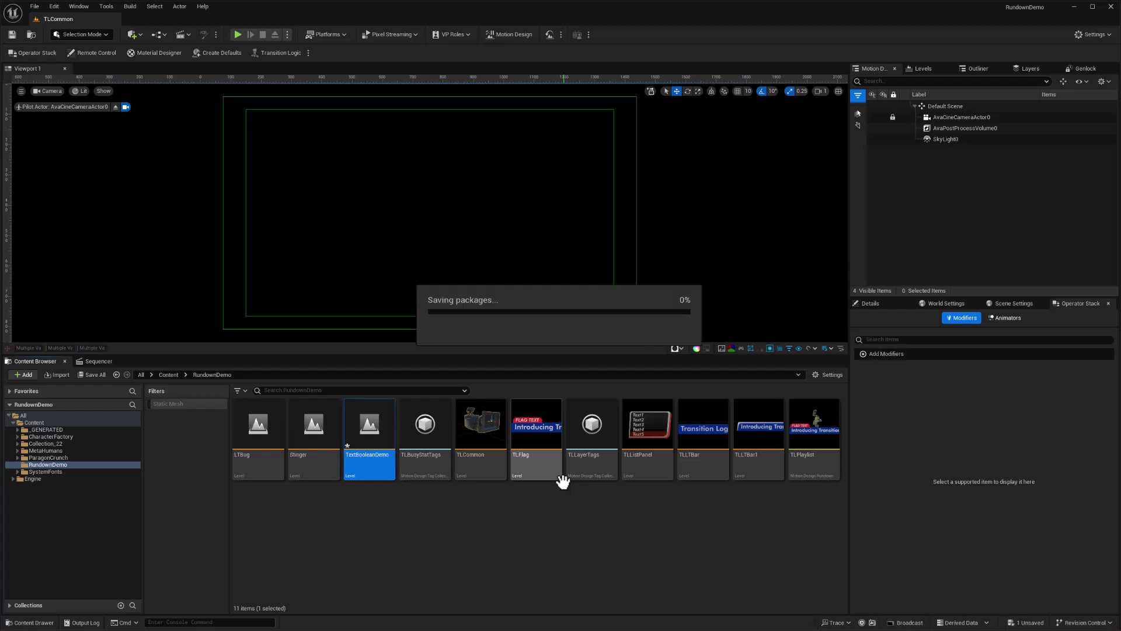
- Open the TextBooleanDemo level and add TLCommon to it as a sublevel
double_click(372, 431)
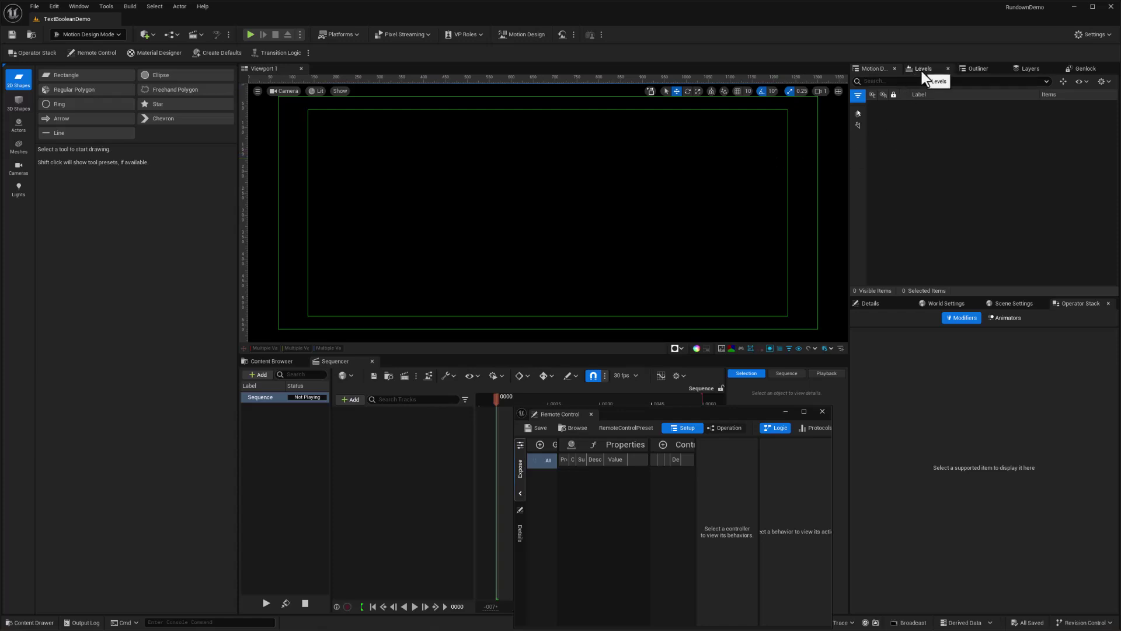
click(922, 70)
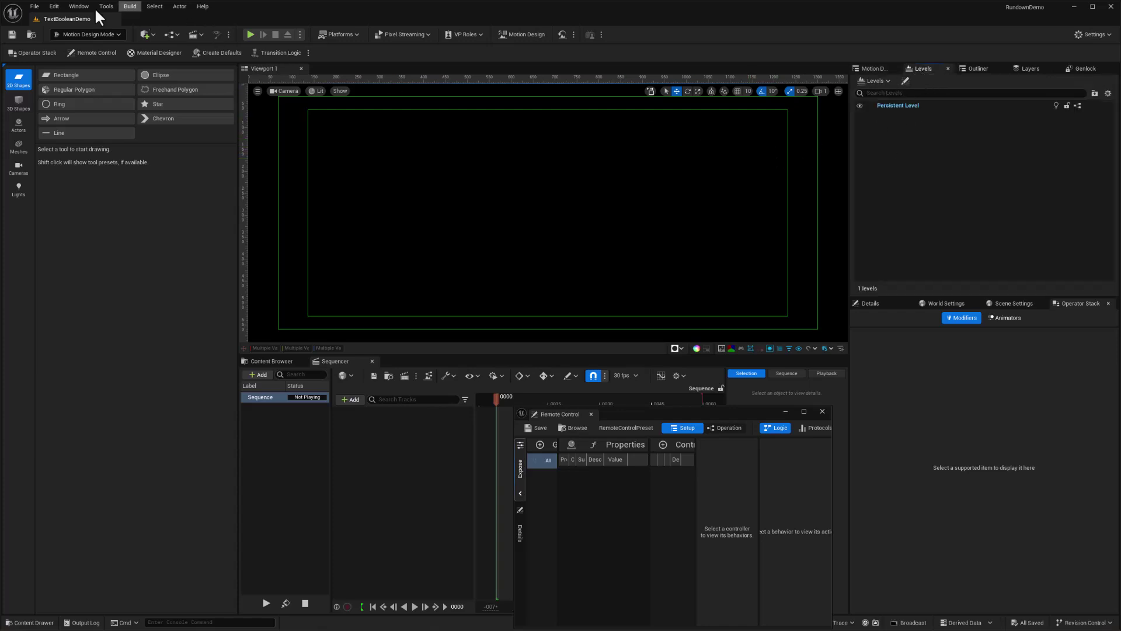
click(78, 6)
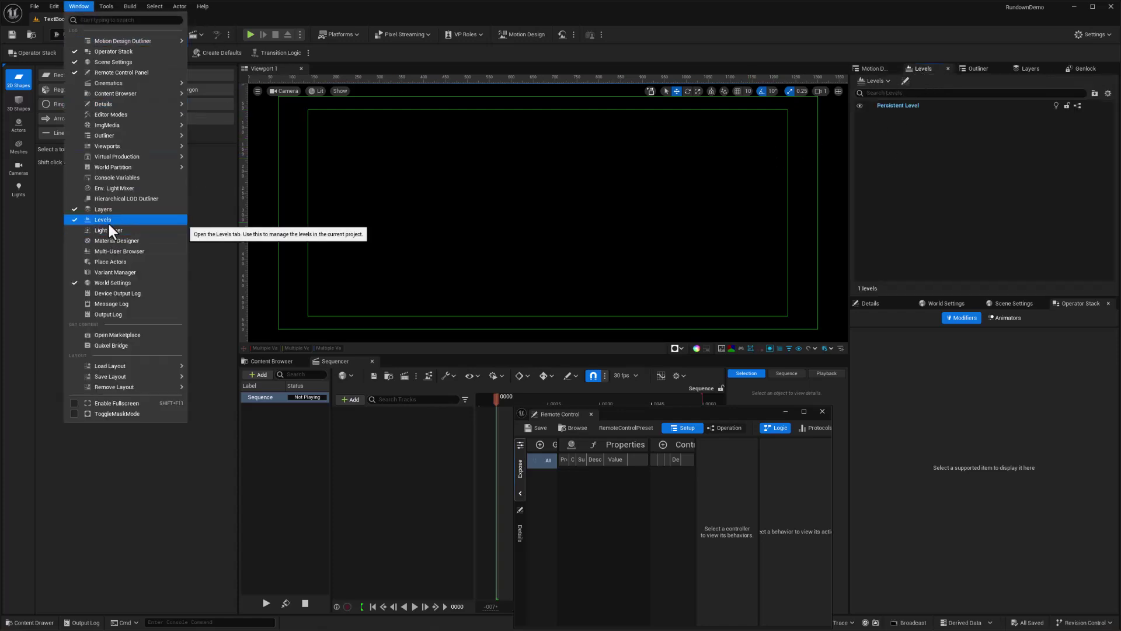
click(273, 362)
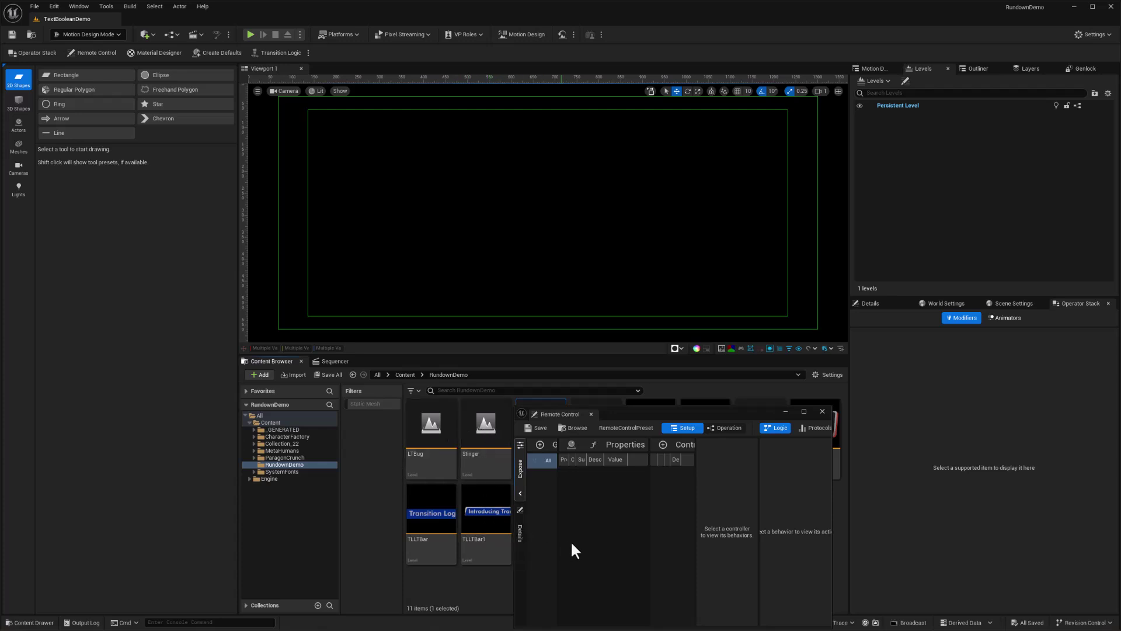
click(822, 412)
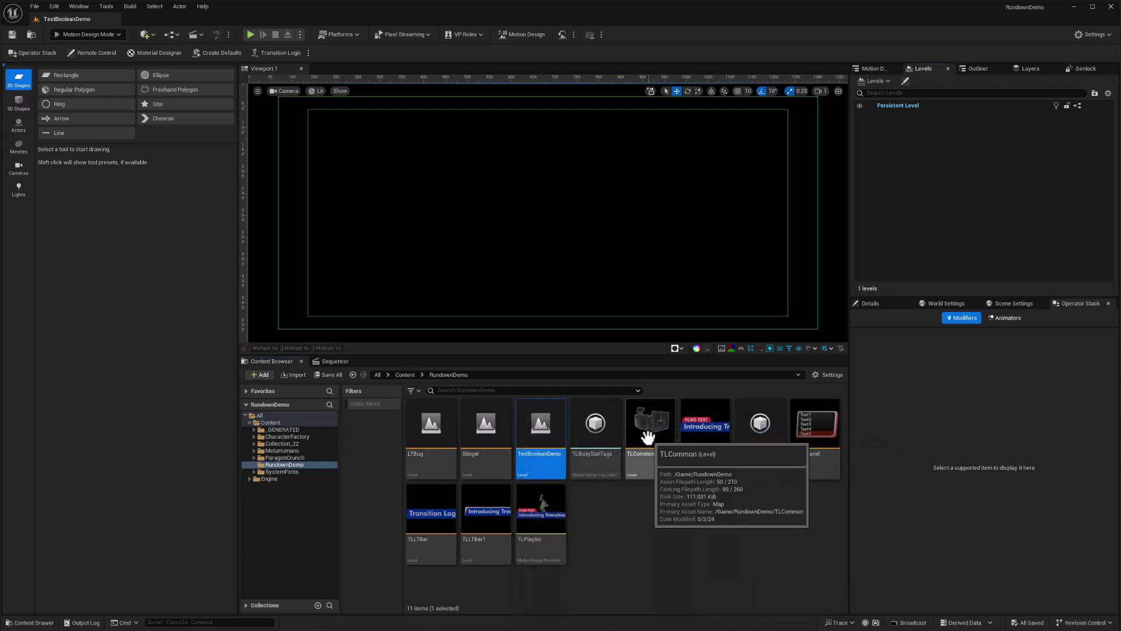
drag(642, 432, 933, 147)
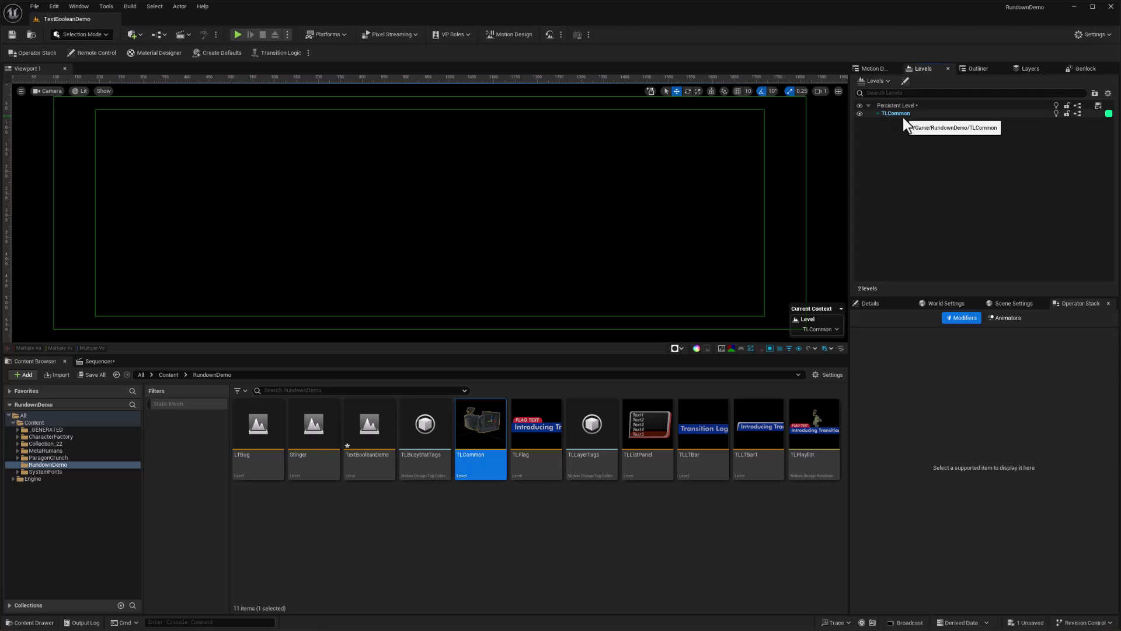
- Check the actors brought in by TLCommon, then make the persistent level current and save it
click(974, 69)
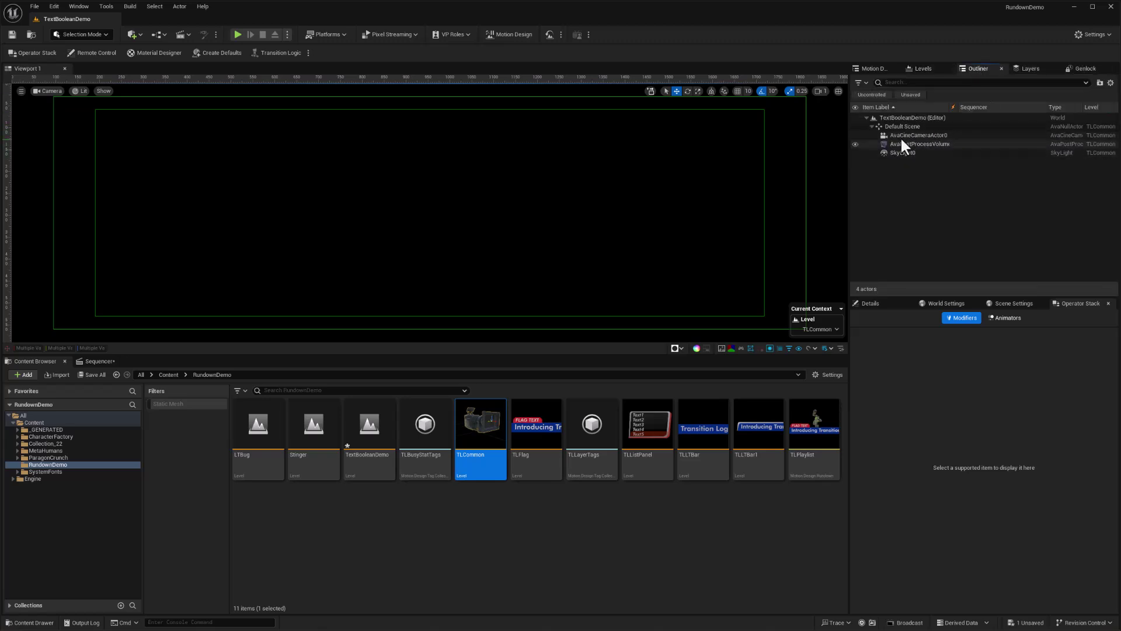
click(920, 70)
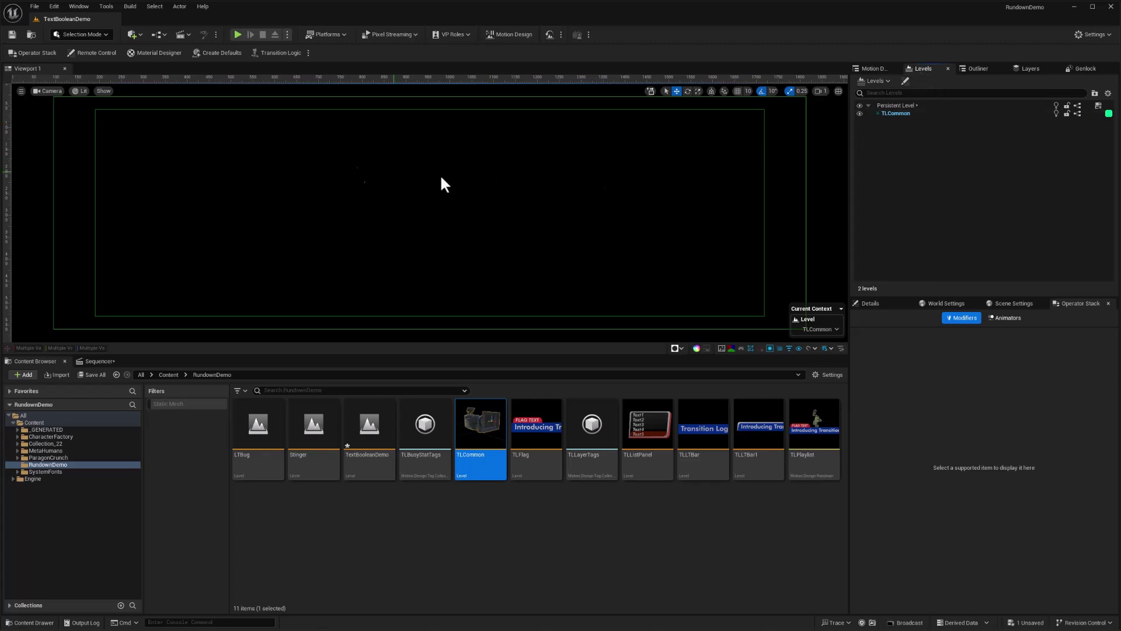
double_click(898, 104)
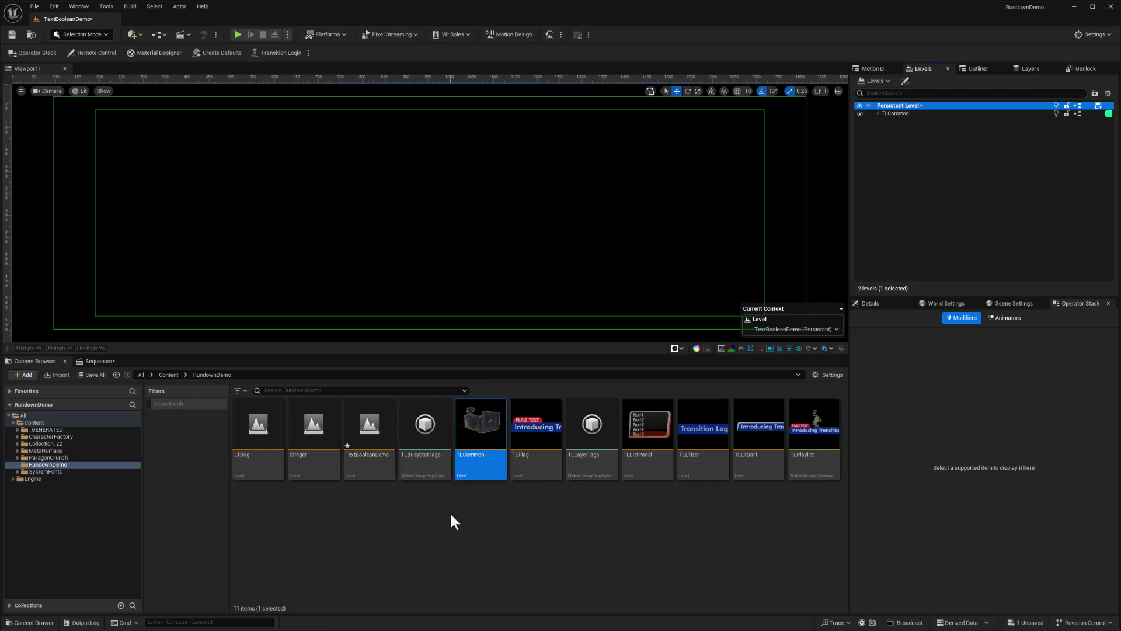
key(ctrl+s)
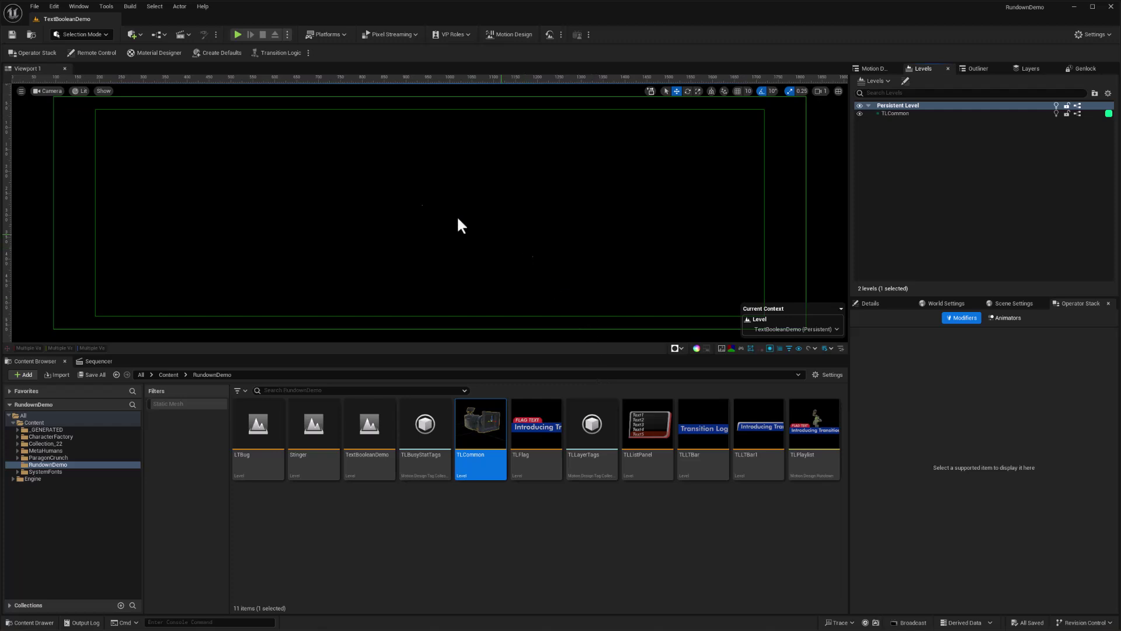
- Switch to Motion Design mode and view the scene through AvaCineCameraActor0 in a taller viewport
click(100, 34)
click(105, 123)
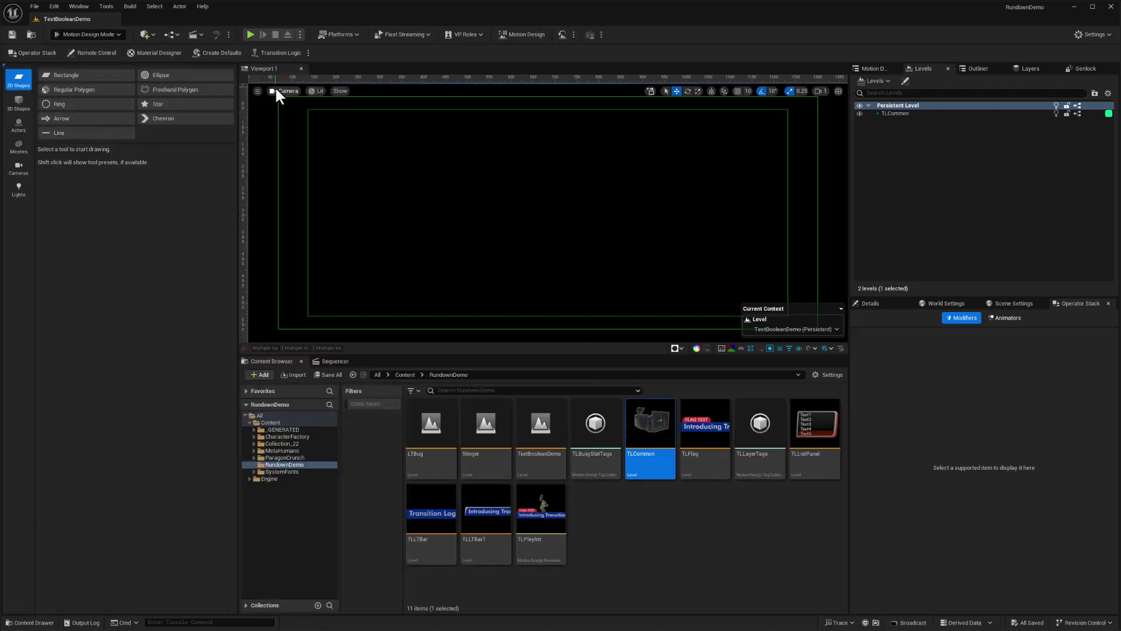
click(285, 91)
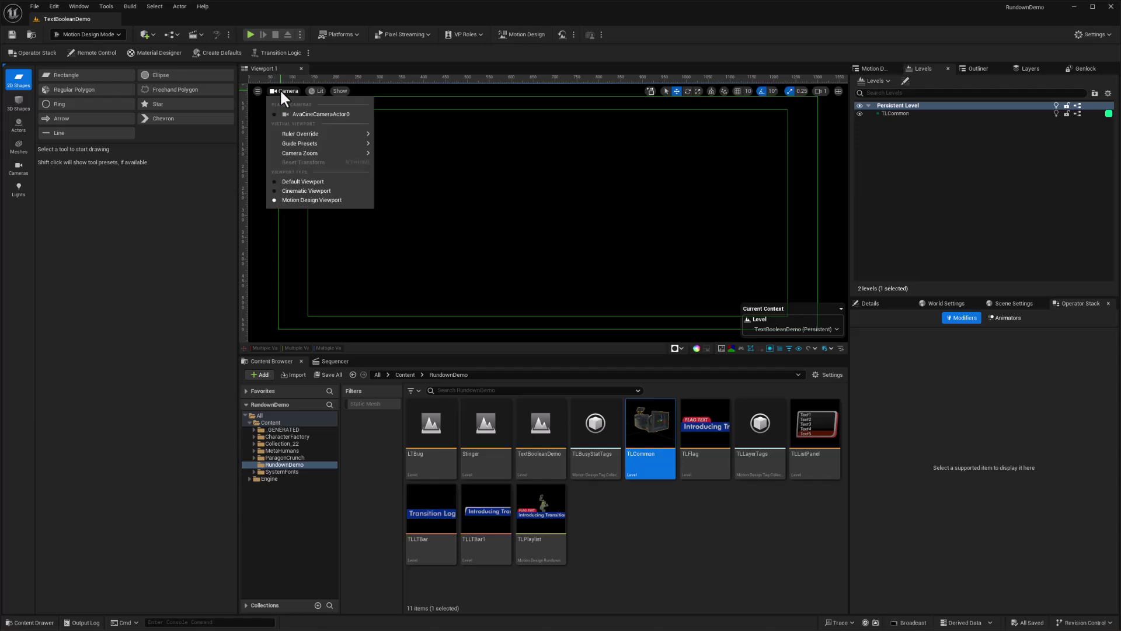
click(308, 114)
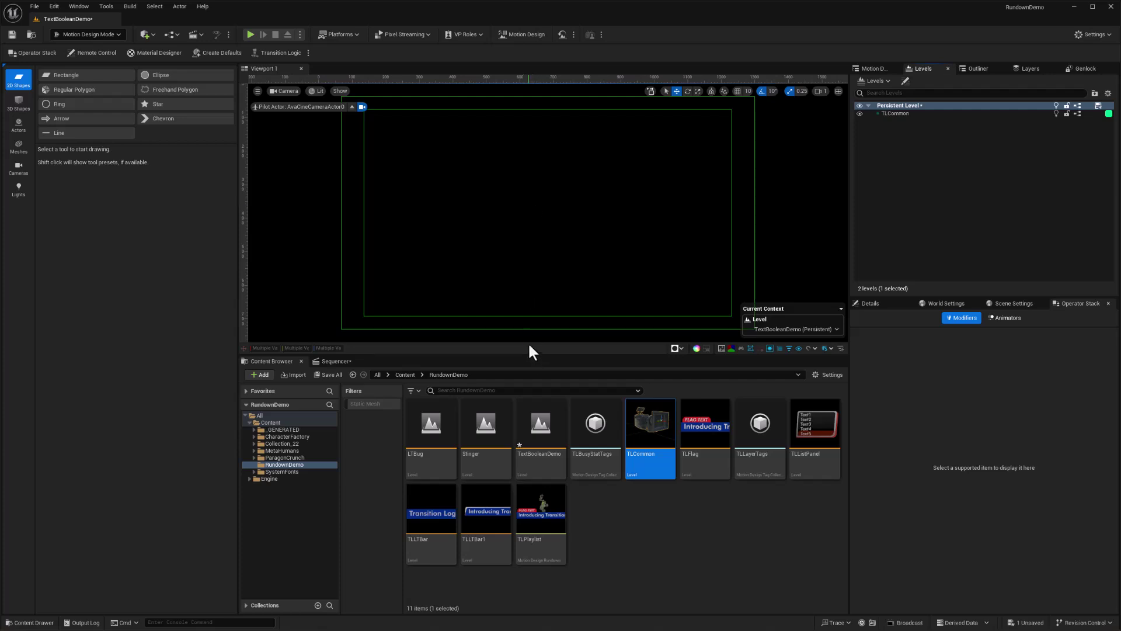
drag(527, 349, 529, 422)
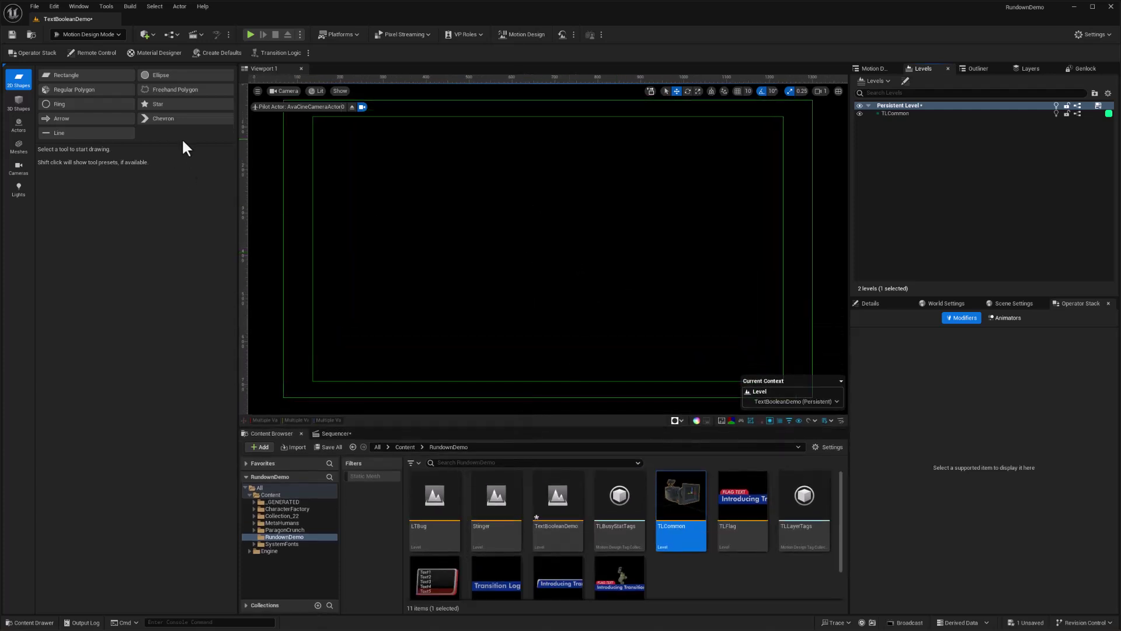
- Add a default 2D rectangle to the scene and widen it to 518 units
double_click(65, 73)
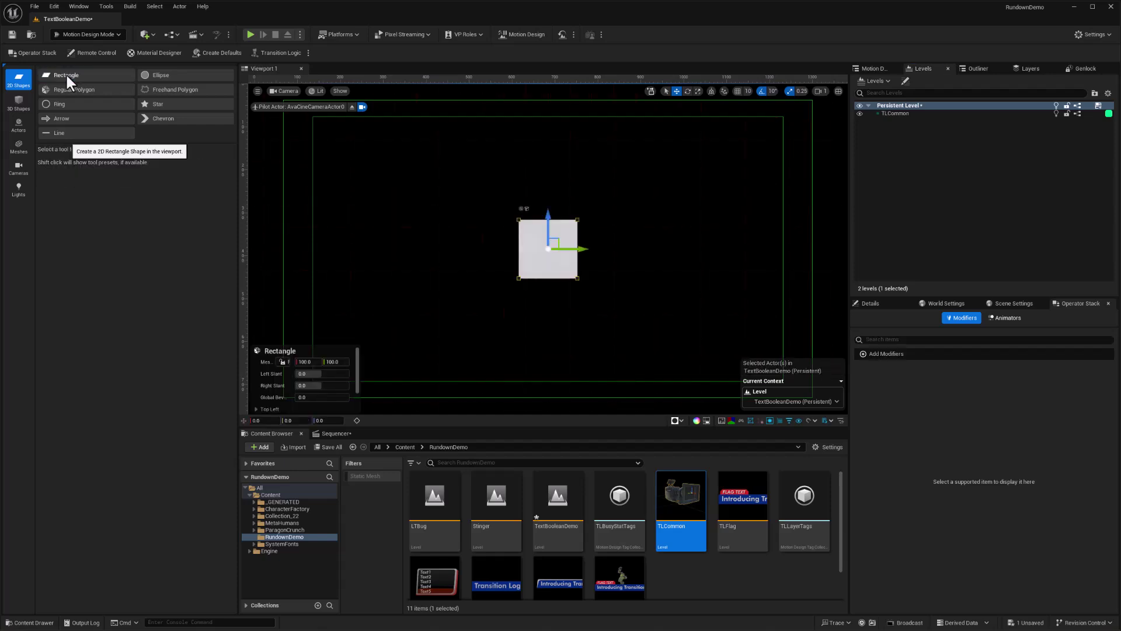
click(283, 361)
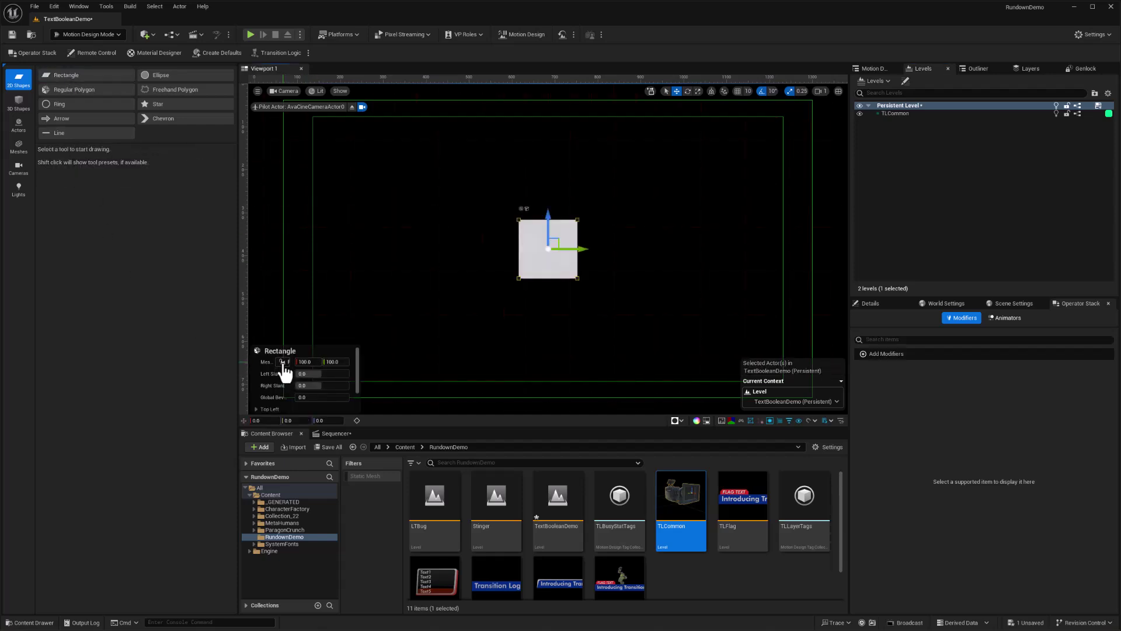
click(306, 361)
text(67)
key(Return)
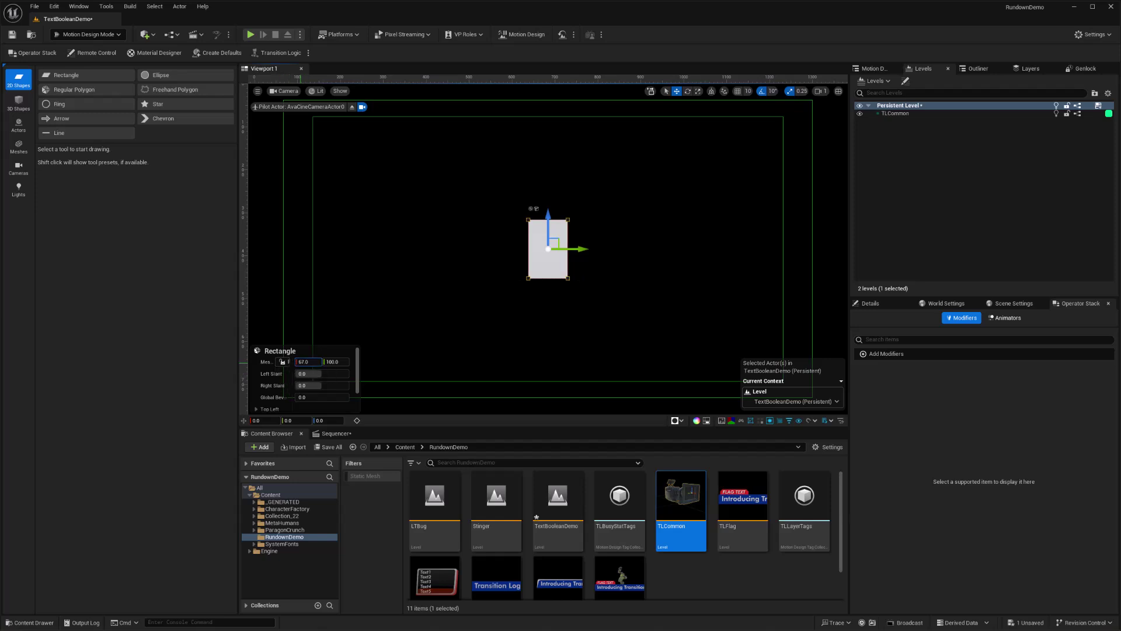
drag(306, 361, 311, 364)
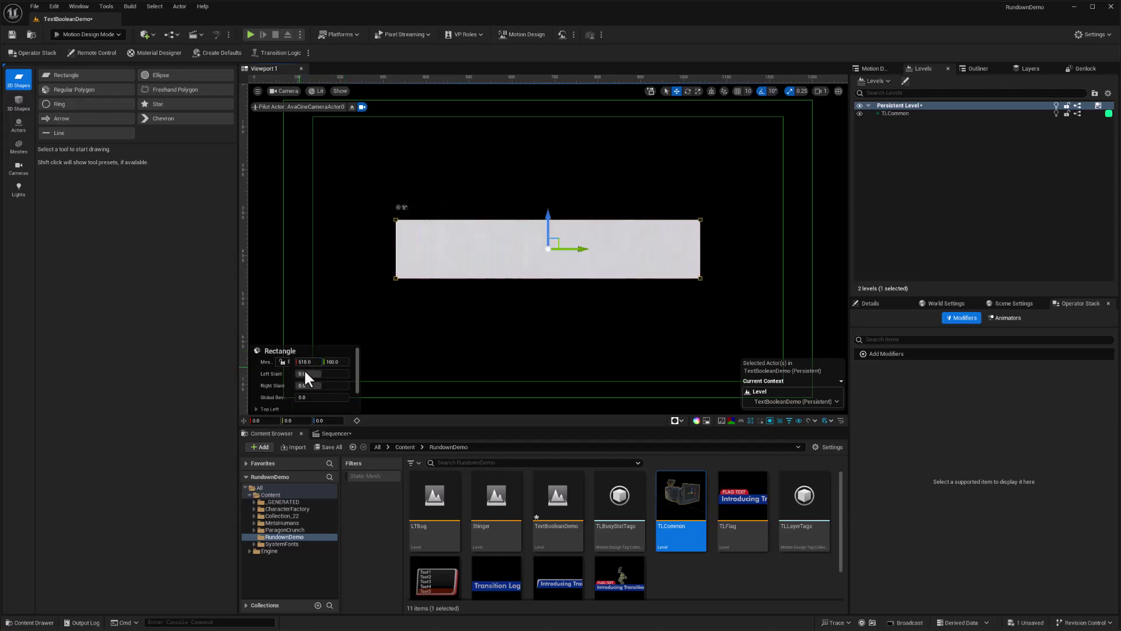
- Display the rectangle's detail properties and save the TextBooleanDemo level
click(859, 301)
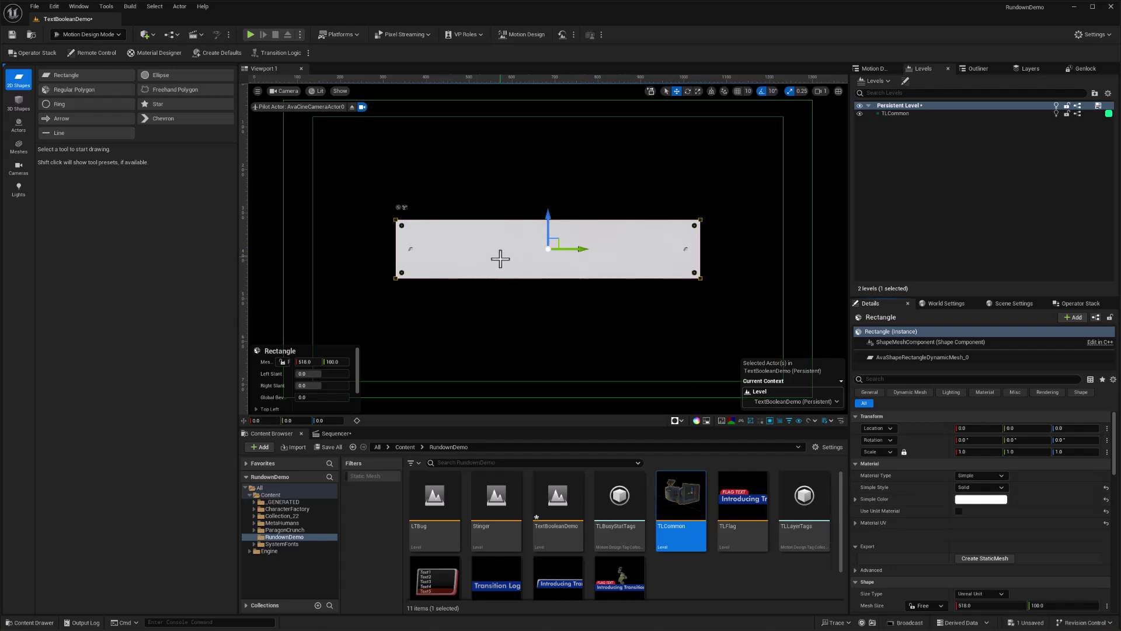
mouse_move(517, 261)
click(570, 486)
key(ctrl+s)
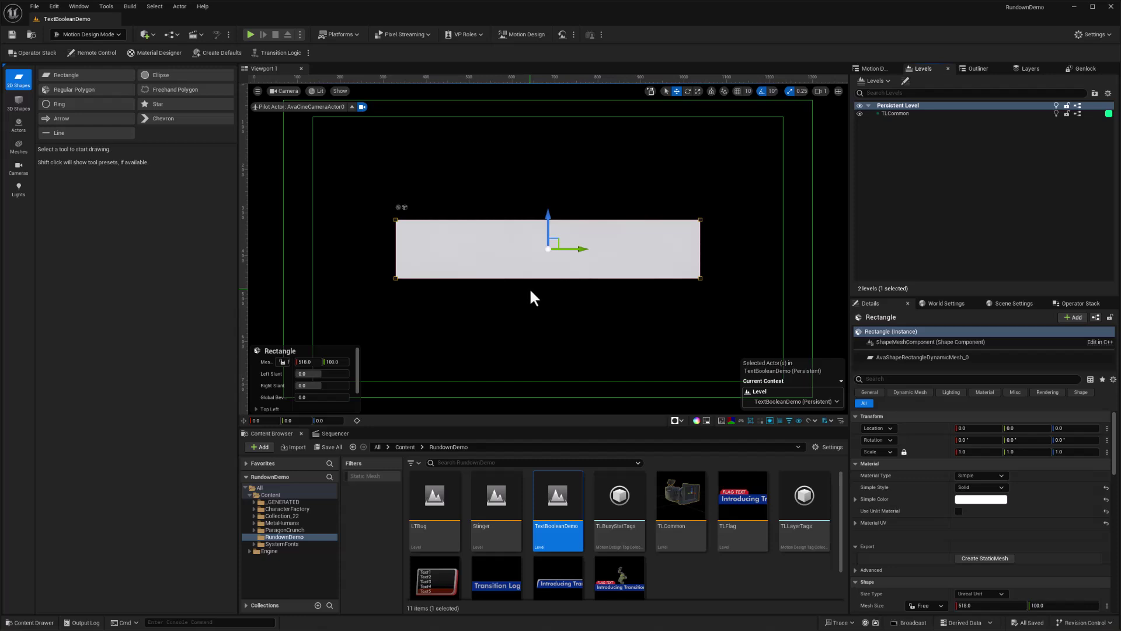
- Add a default text actor to the scene and set its text to HelloStudents
click(21, 123)
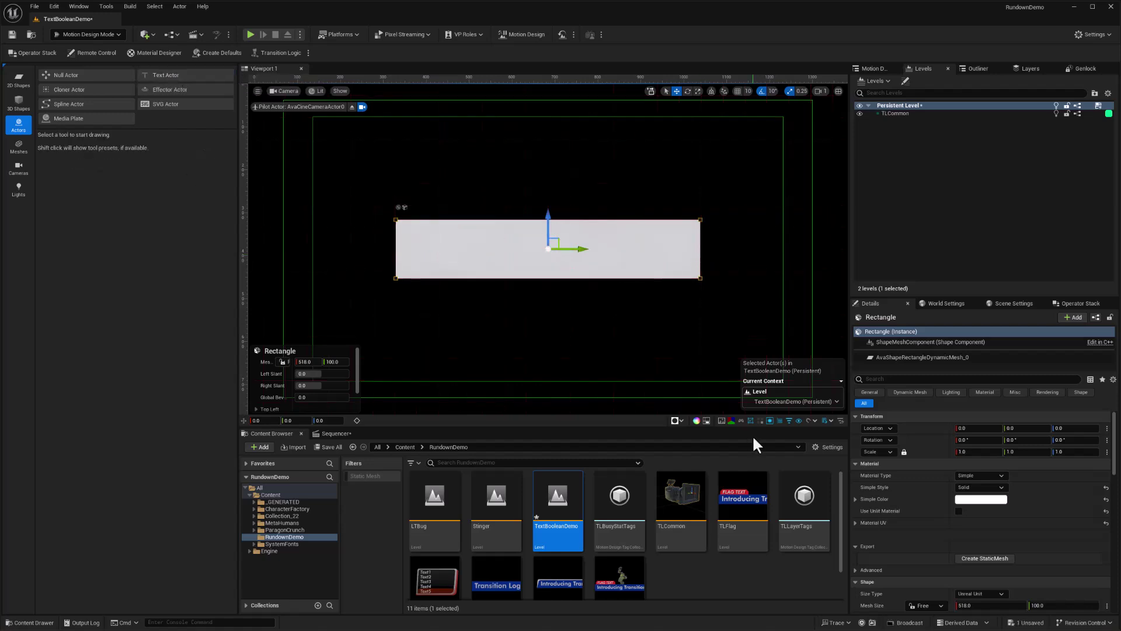
click(875, 68)
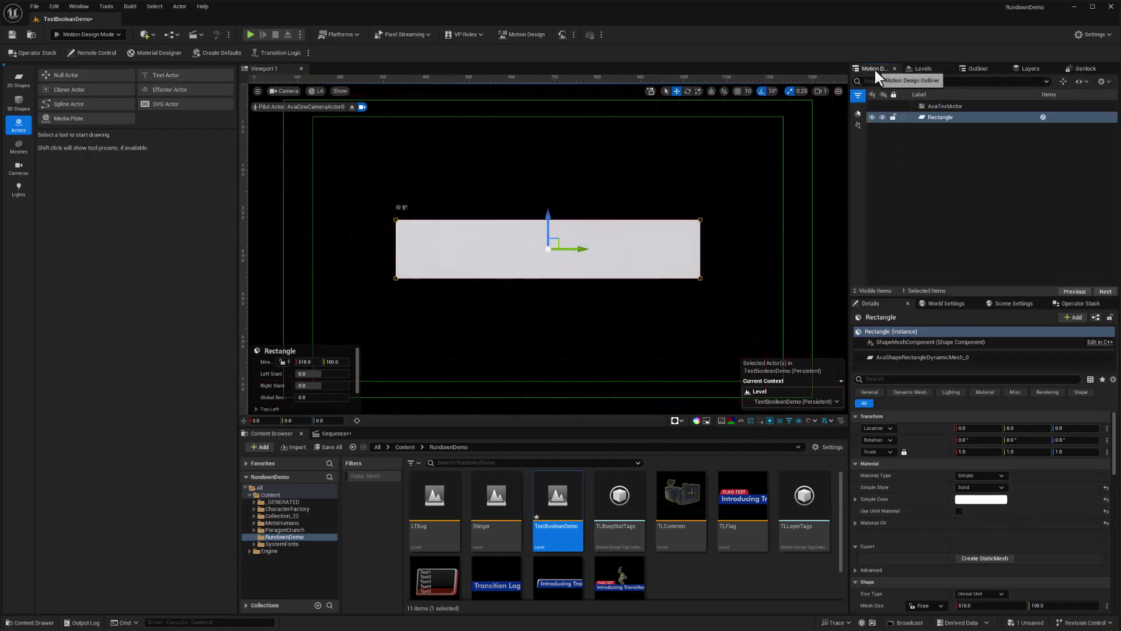
click(936, 107)
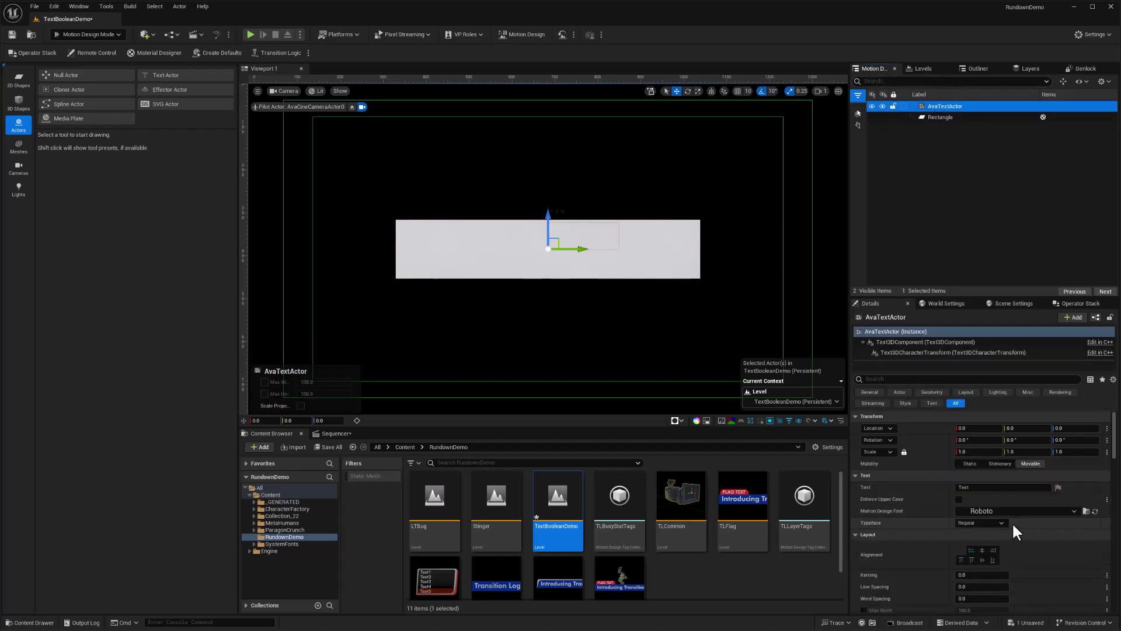
click(963, 488)
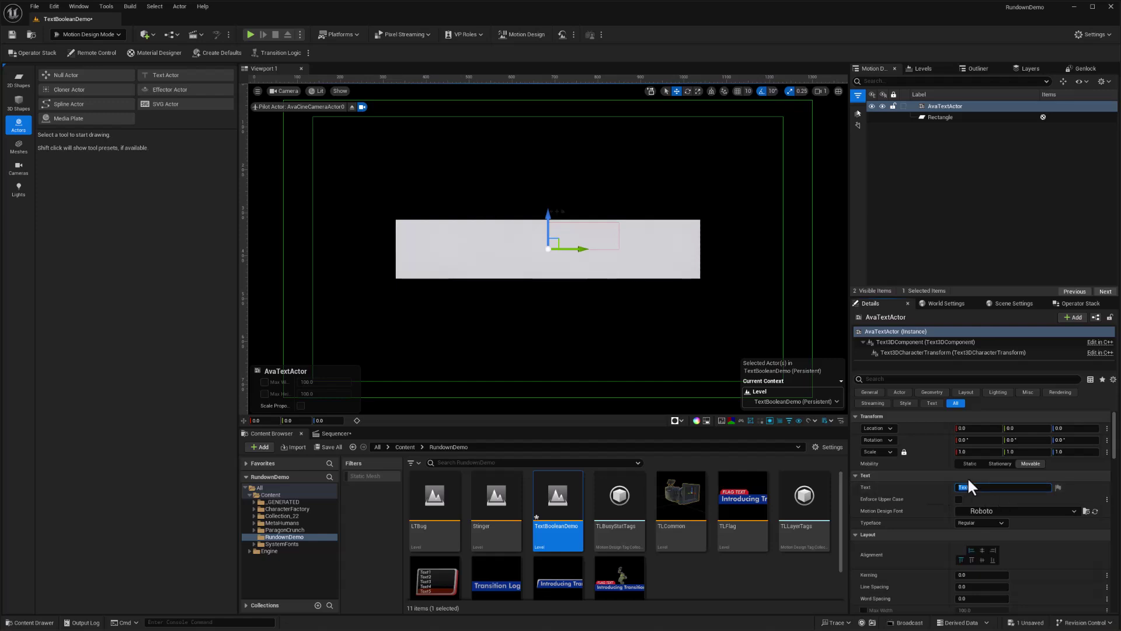
text(HelloStudents)
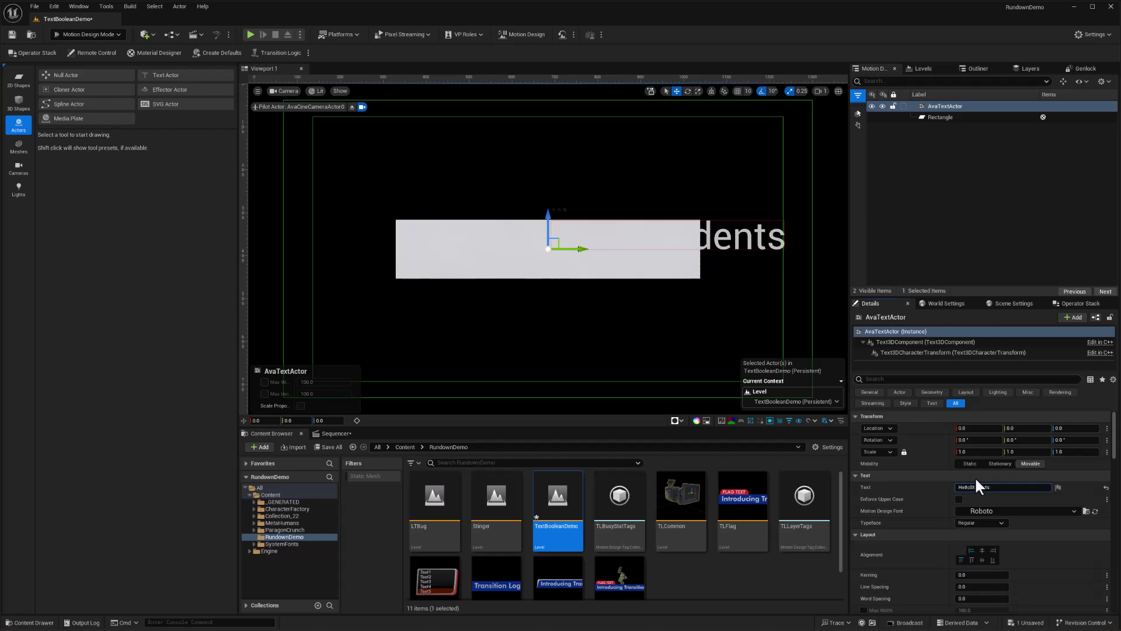
- Centre-align the text horizontally and lower it to about Z -22.4 so it sits mid-height in the rectangle
click(980, 551)
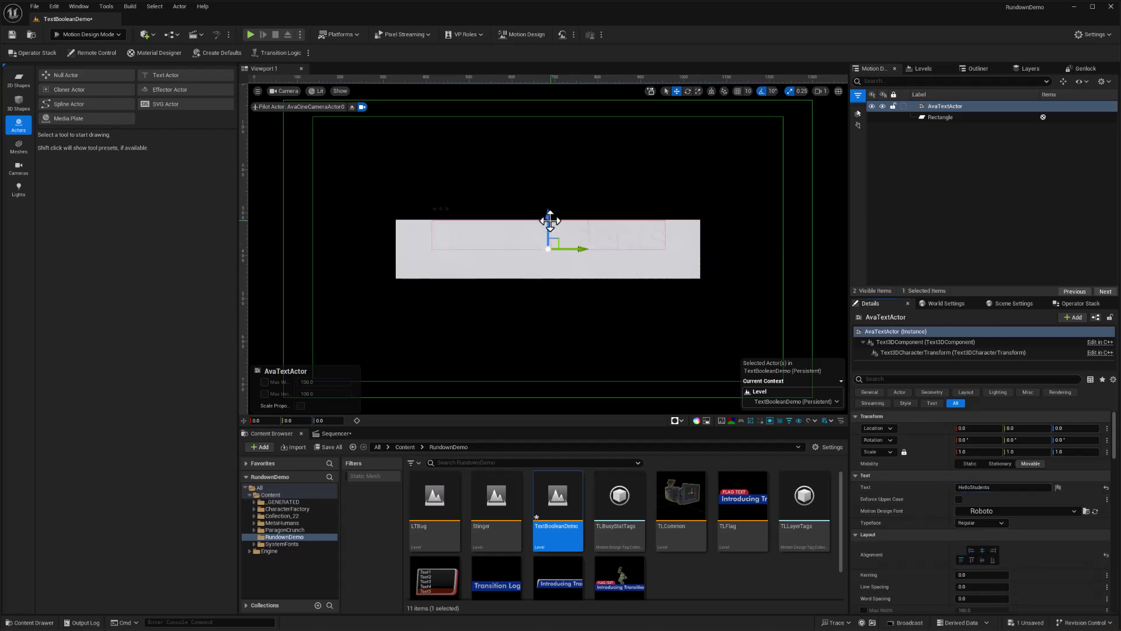
drag(549, 221, 545, 234)
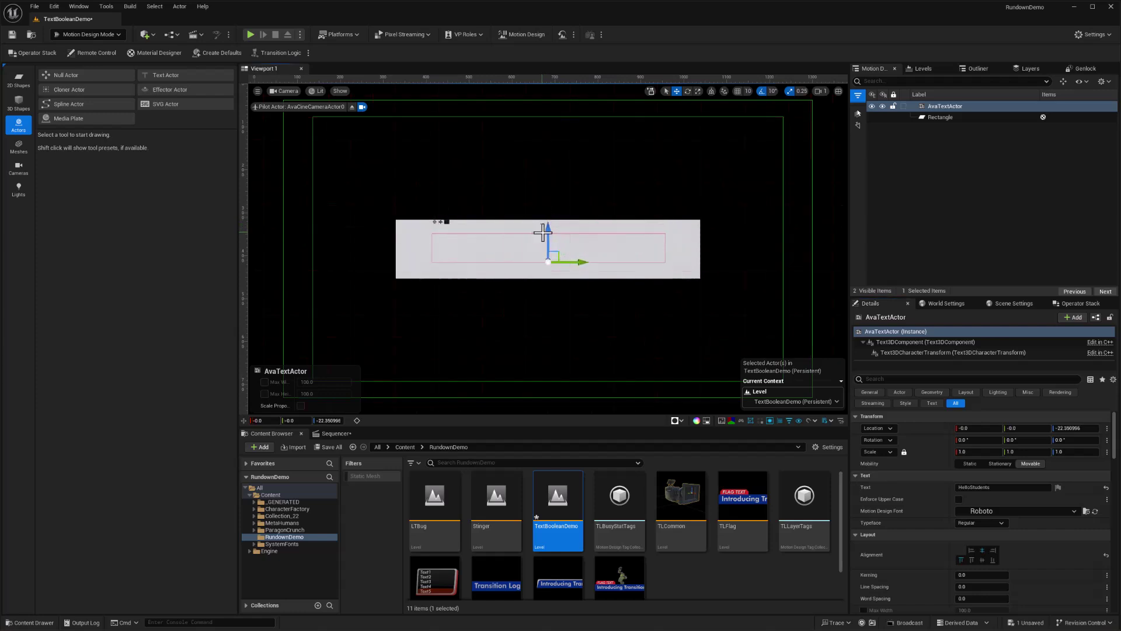
- Add an Extrude modifier to the rectangle from the Operator Stack
click(683, 240)
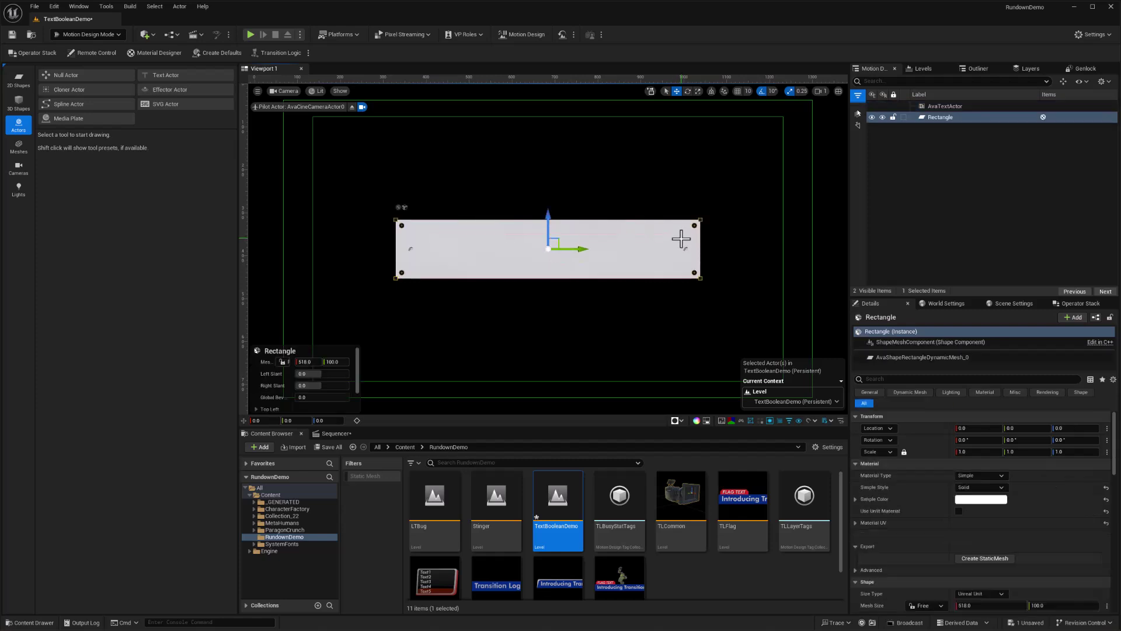
click(1074, 304)
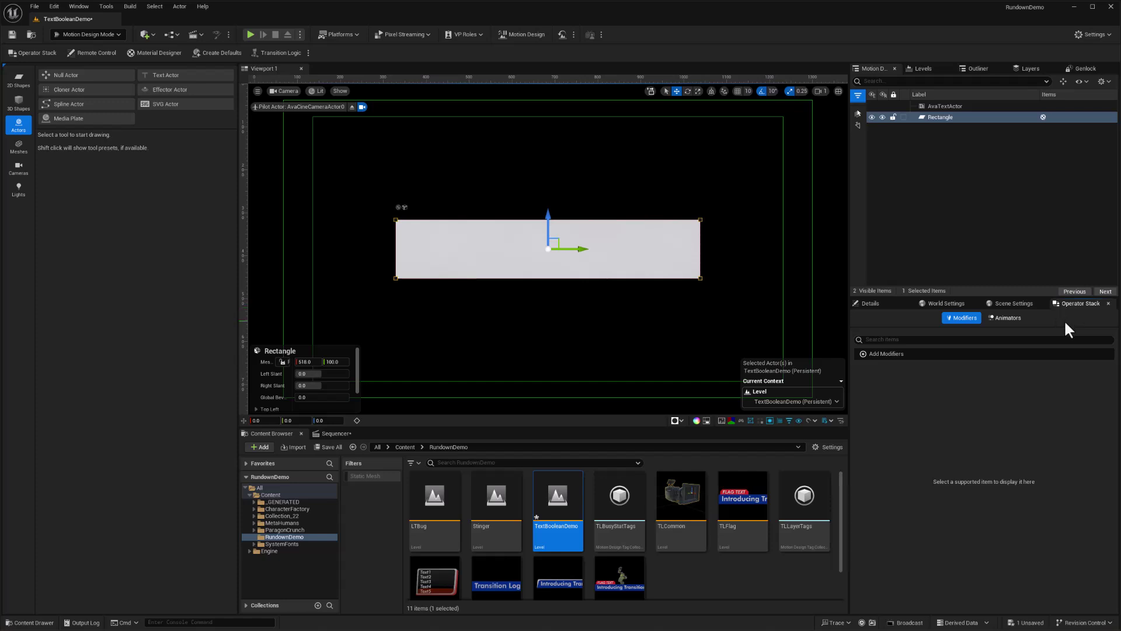
click(79, 6)
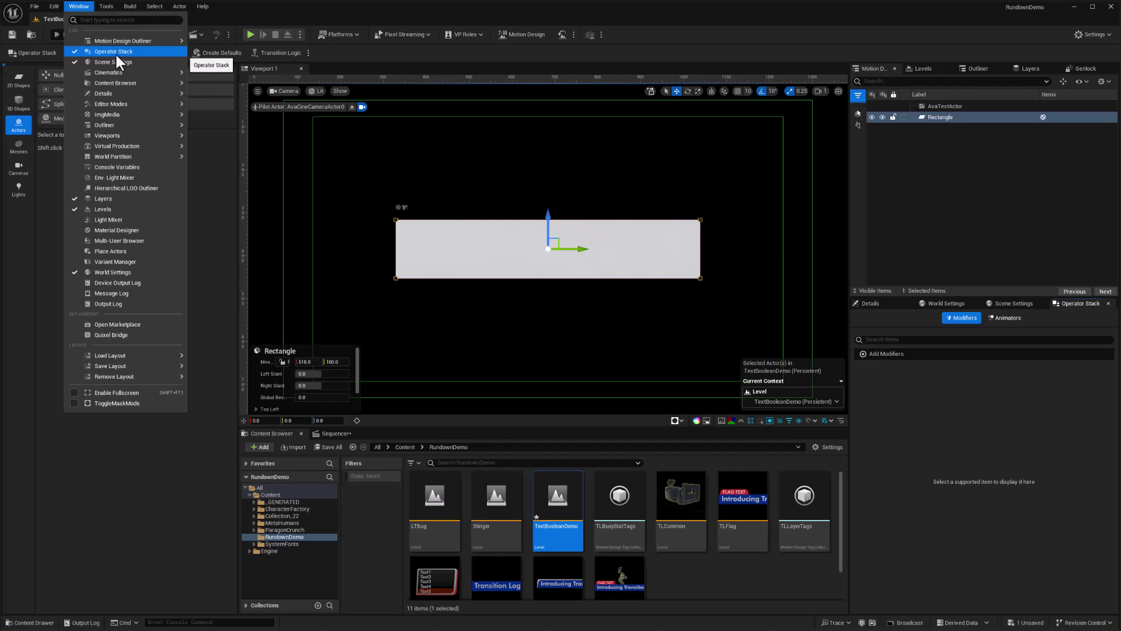
mouse_move(117, 72)
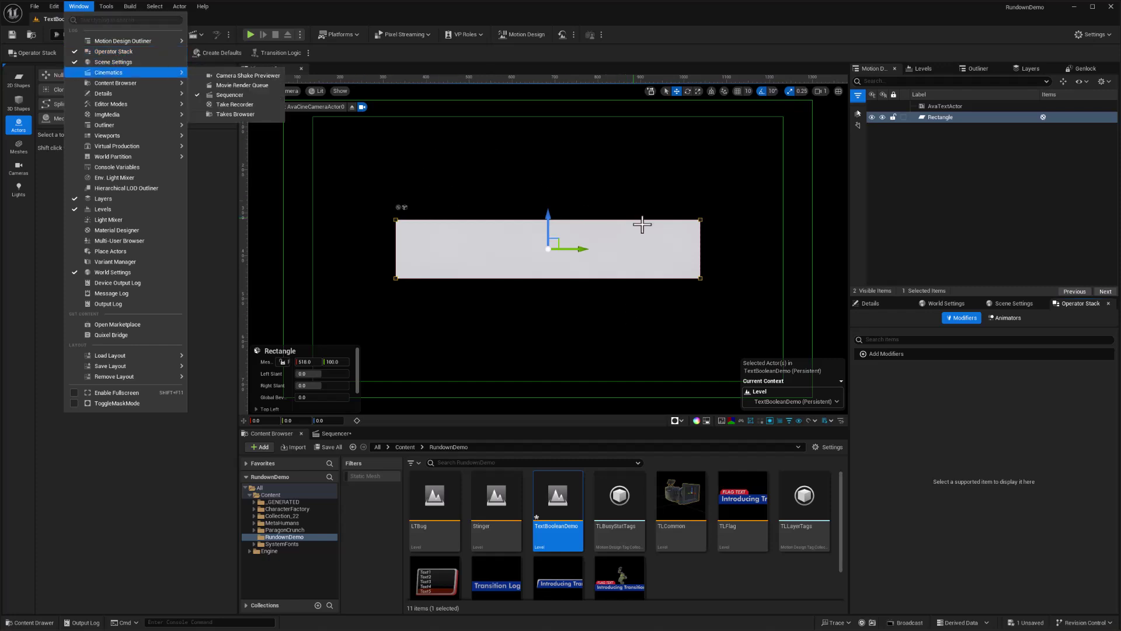
click(1027, 445)
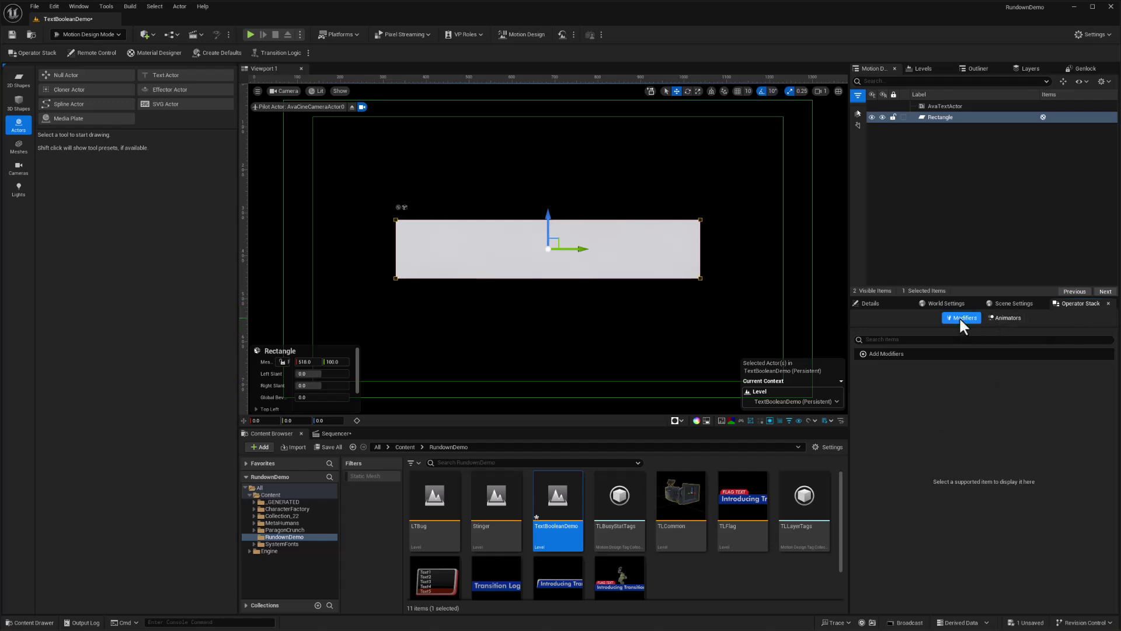
click(864, 352)
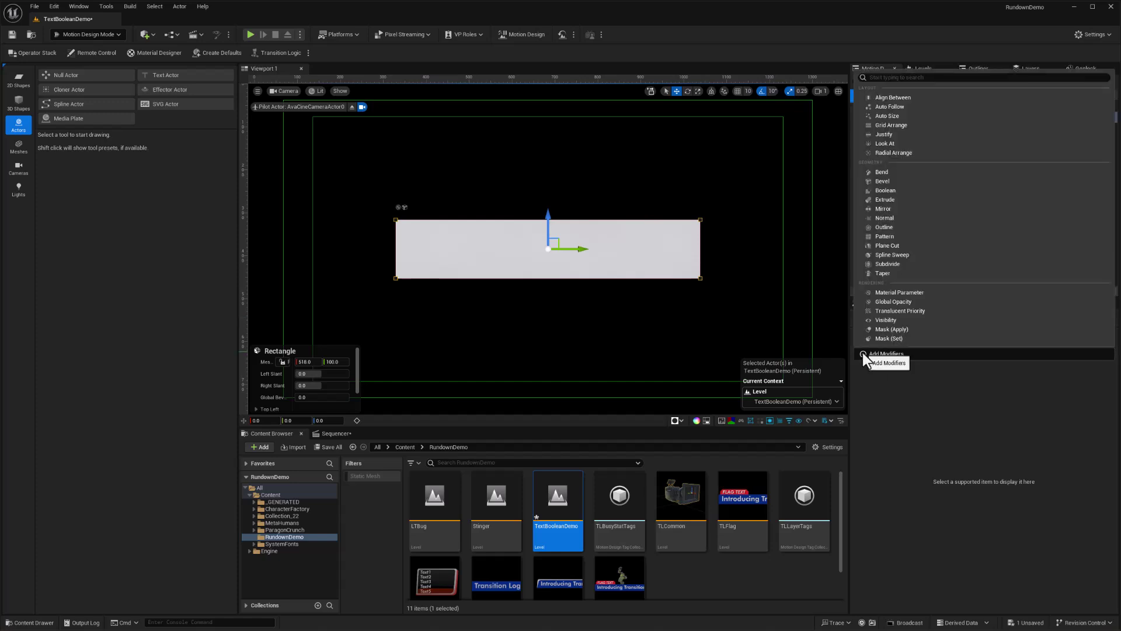
click(895, 200)
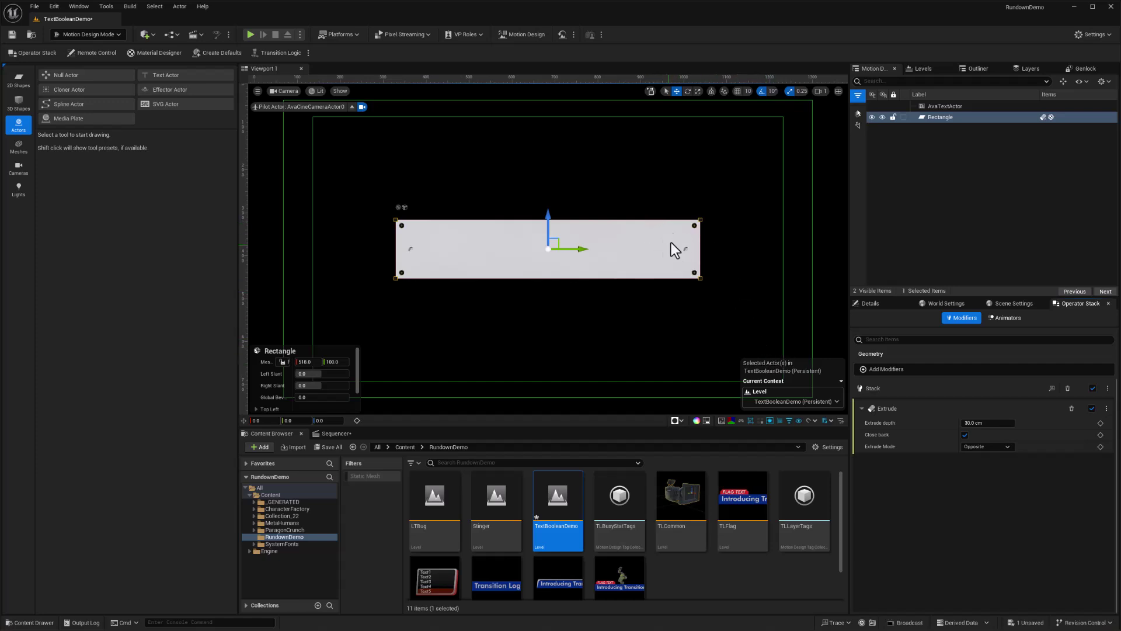
click(871, 303)
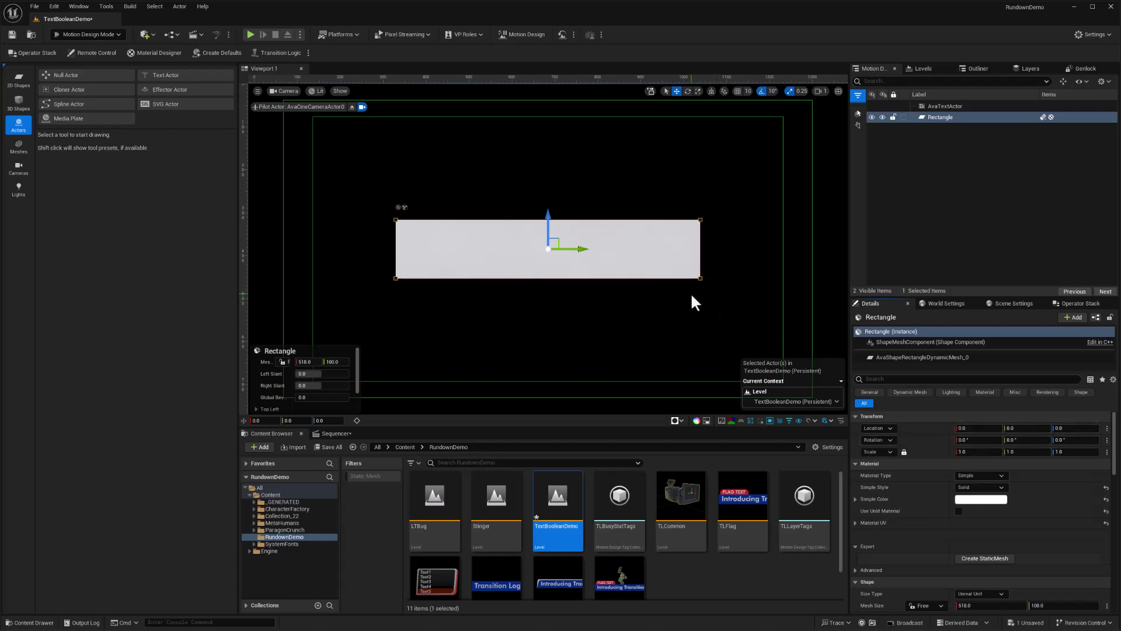
mouse_move(661, 241)
click(1069, 303)
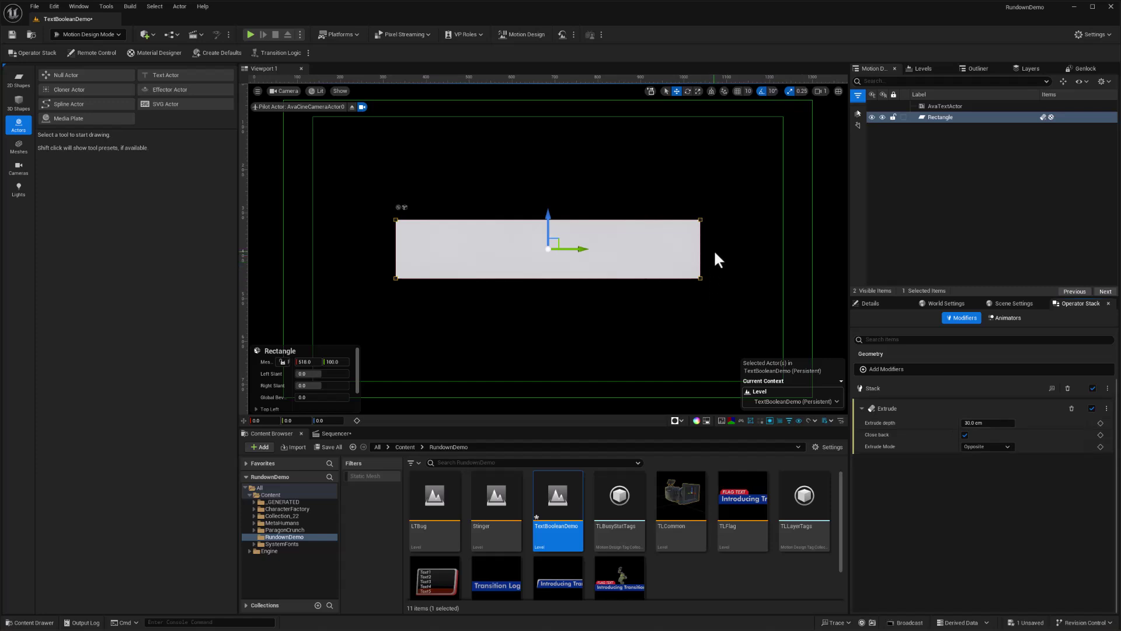
- Switch to the Default Viewport type and move the text forward out of the rectangle's face to about X -19.6
click(289, 95)
click(282, 90)
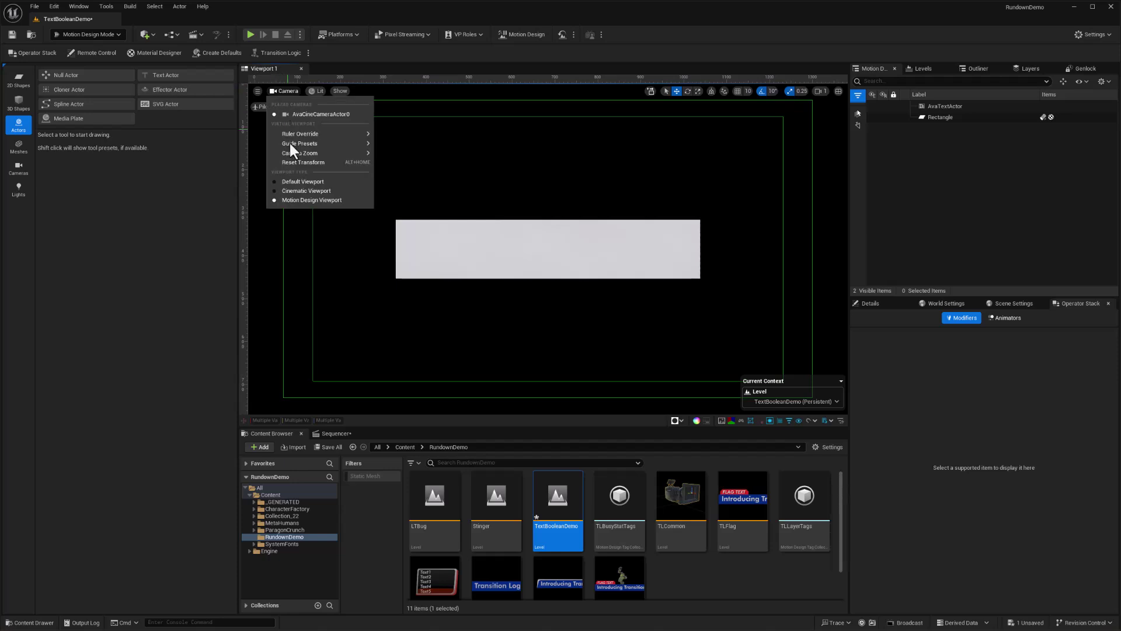
click(293, 181)
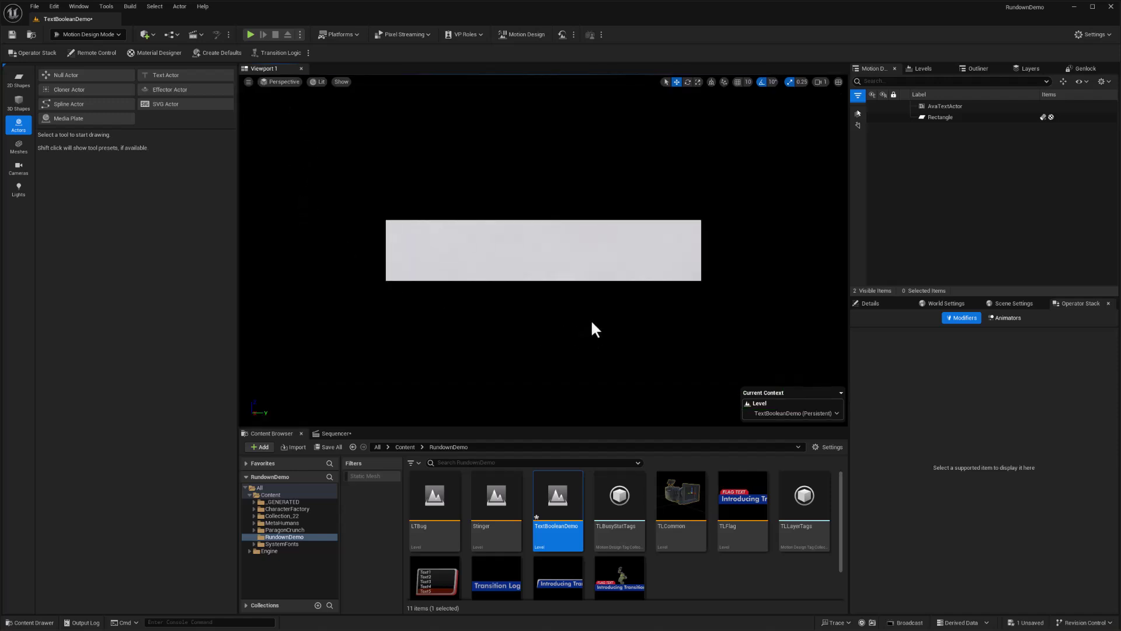
mouse_move(591, 317)
right_down()
mouse_move(660, 321)
mouse_move(608, 322)
right_up()
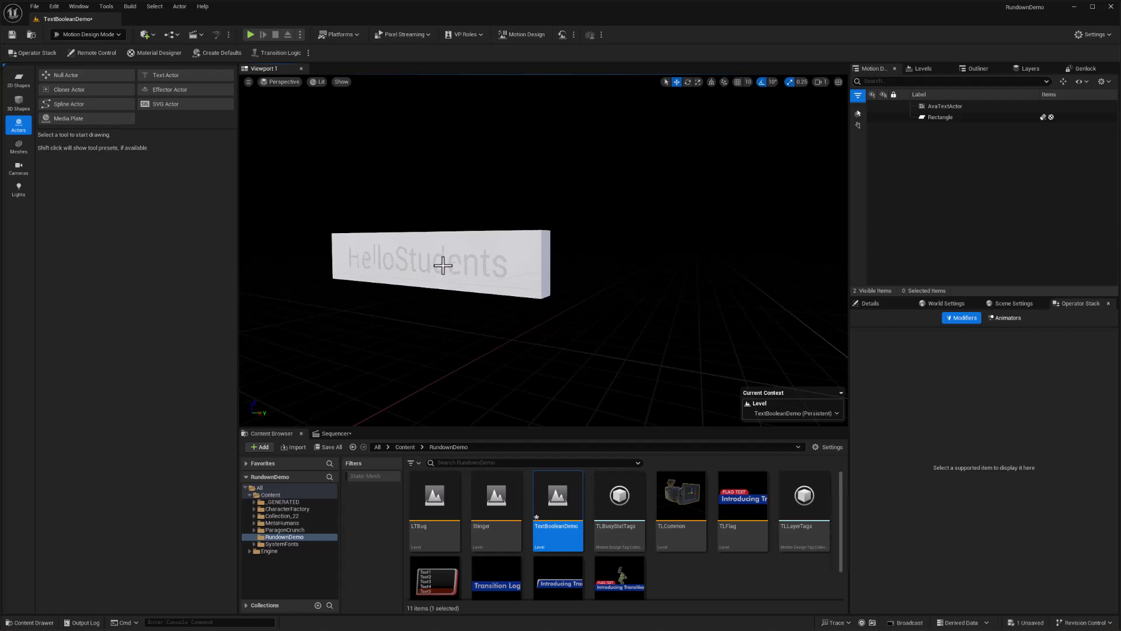
click(931, 109)
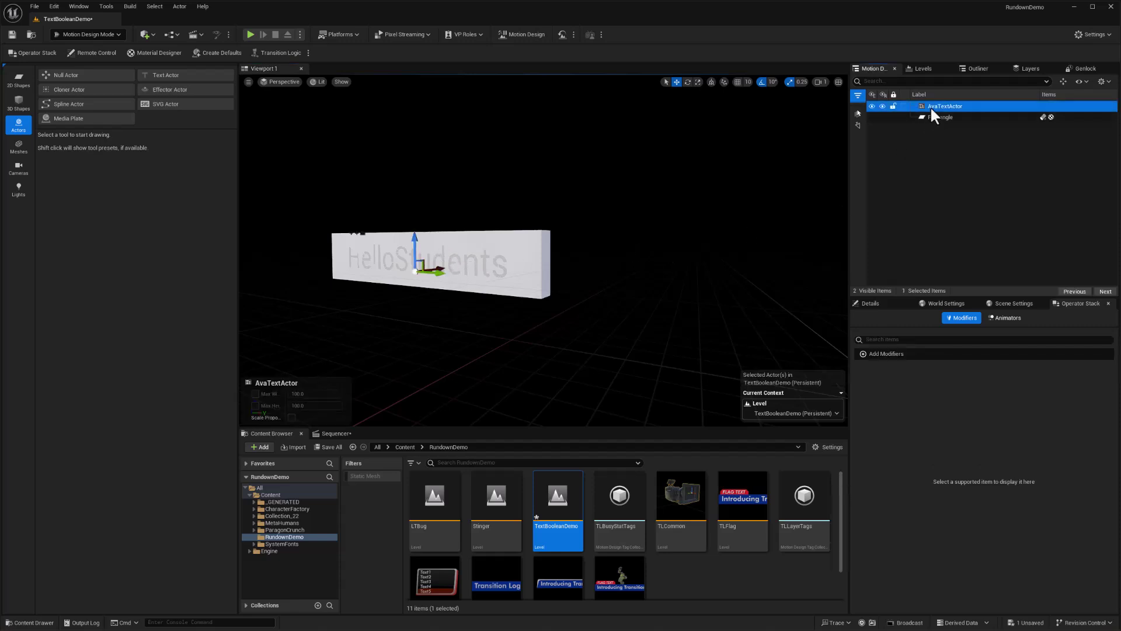
drag(443, 272, 435, 271)
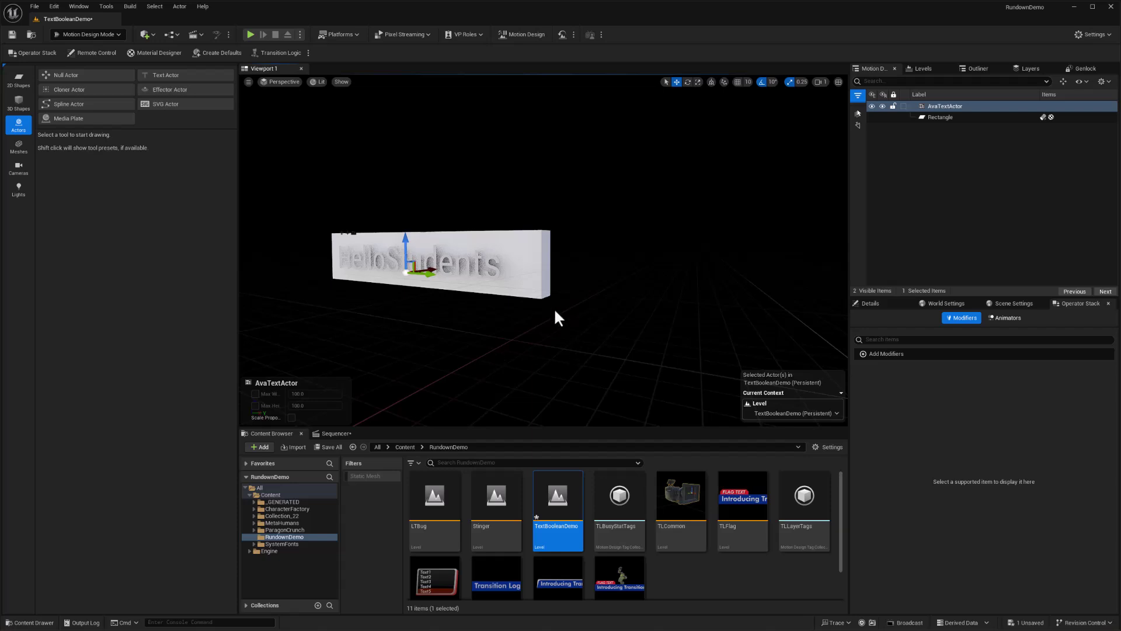
- Add a Boolean modifier to the extruded rectangle
click(534, 241)
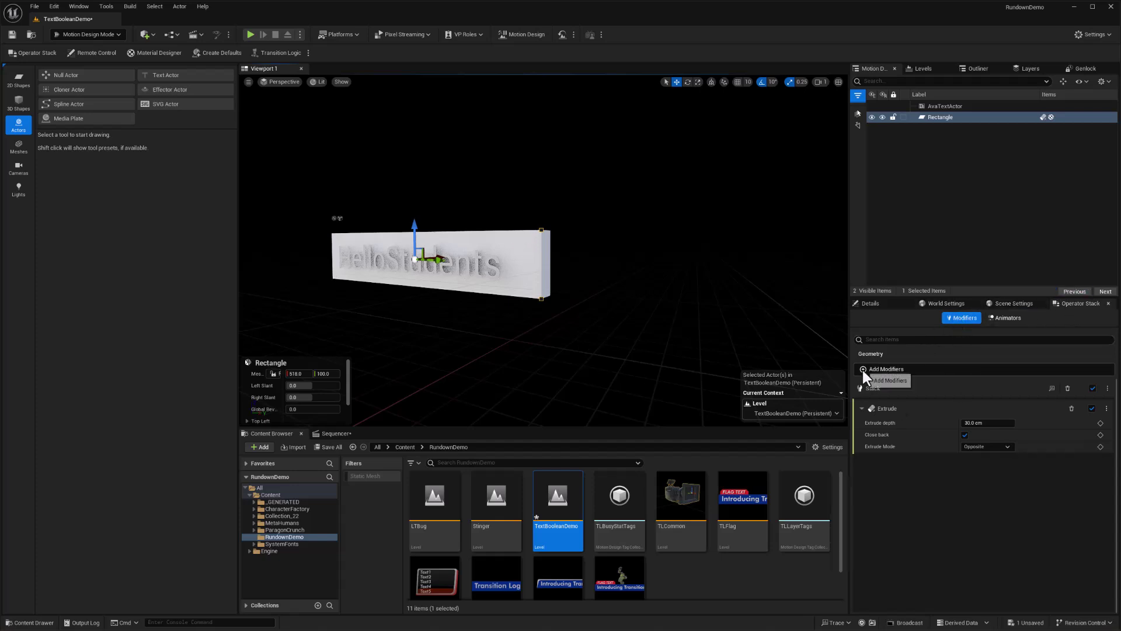
click(862, 368)
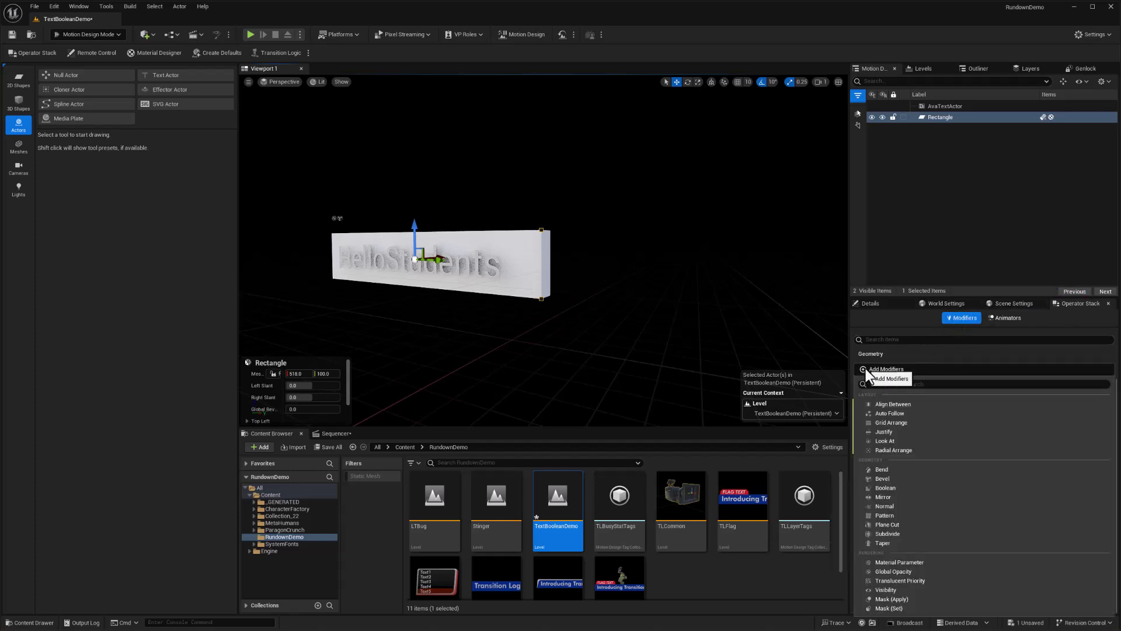
click(888, 486)
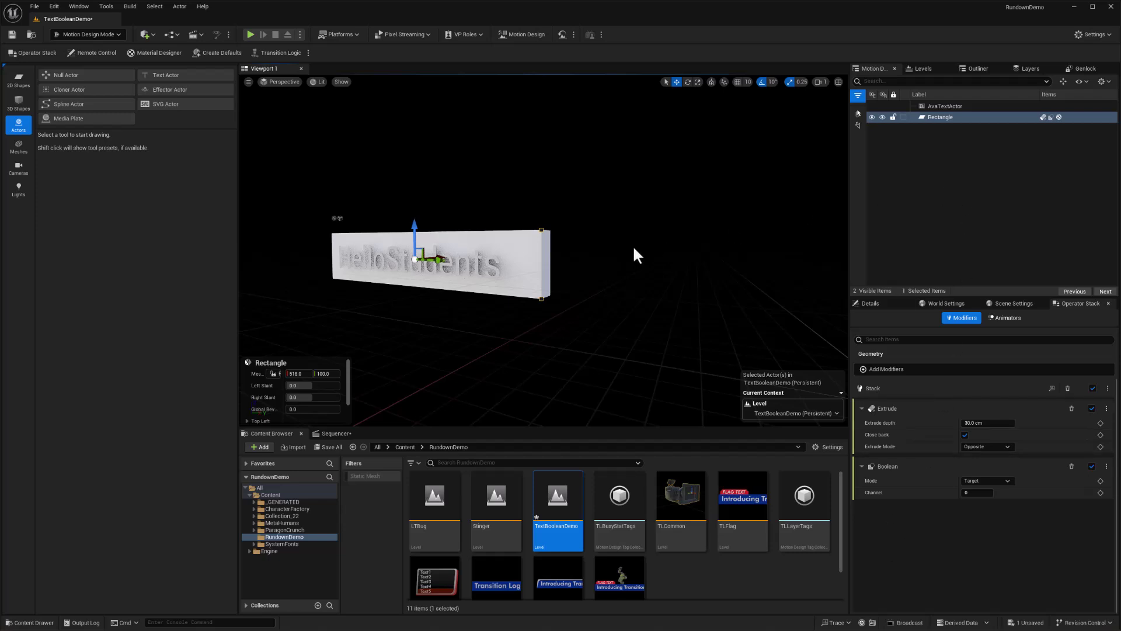
- Set the text actor's geometry Extrude to 30 and shift the text slightly back into the rectangle
click(941, 106)
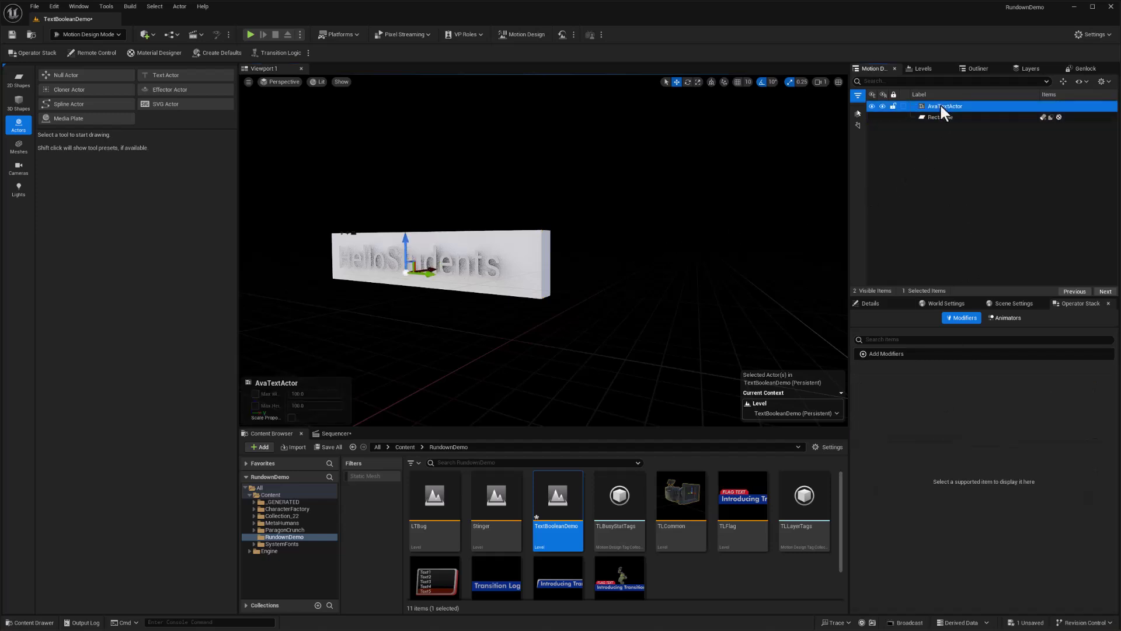
click(886, 306)
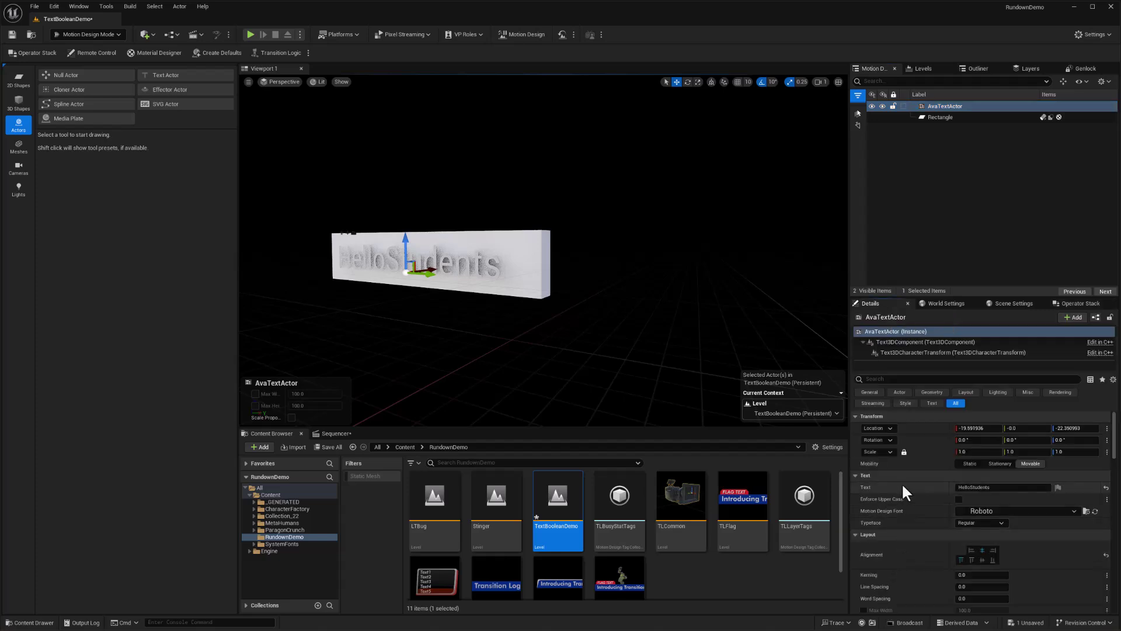
scroll(902, 506, down, 2)
scroll(900, 506, down, 10)
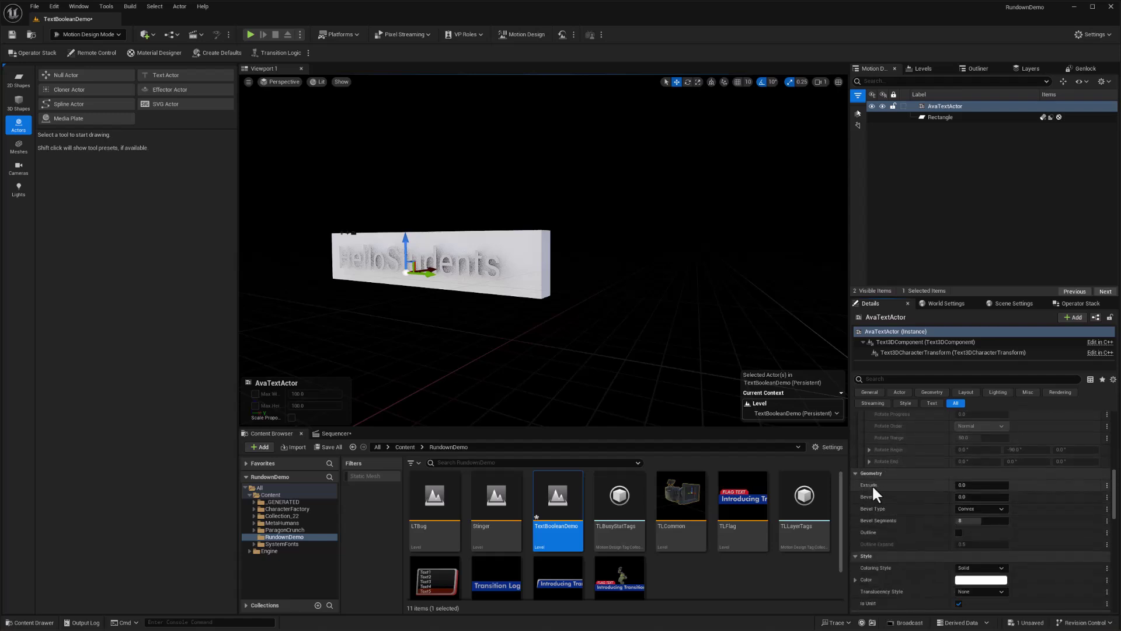
click(997, 484)
text(30)
key(Return)
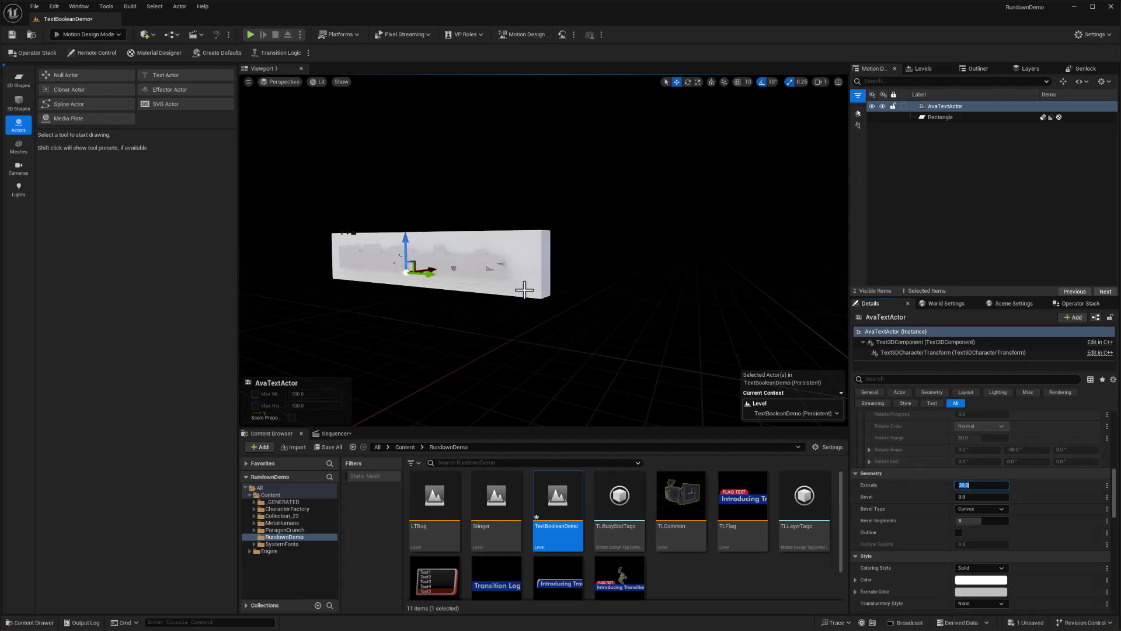
alt+drag(524, 290, 581, 306)
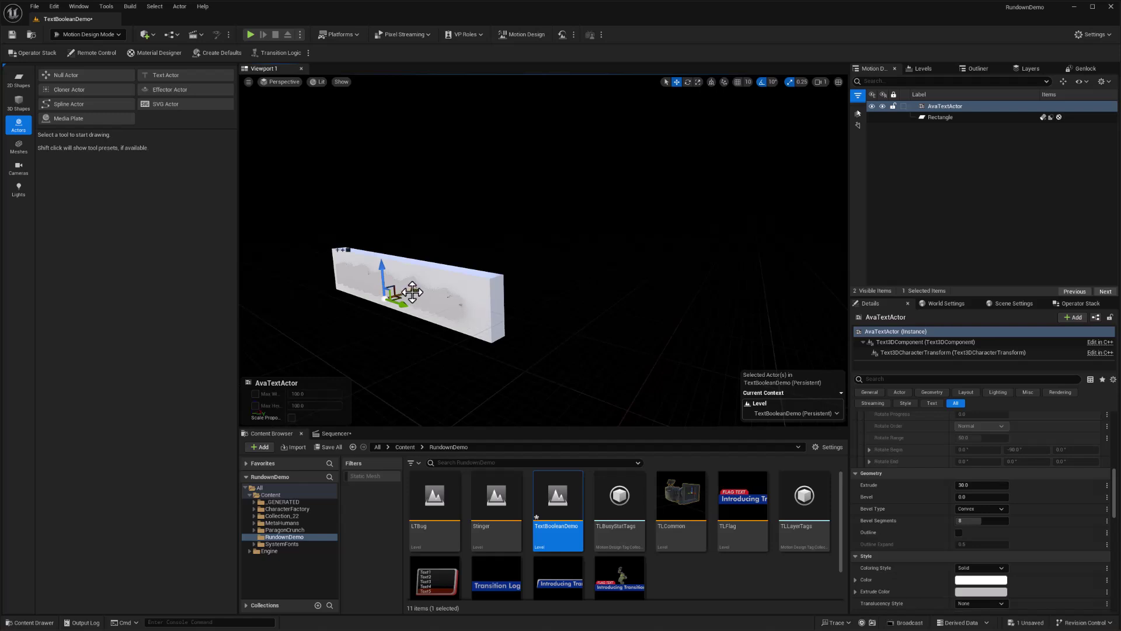
drag(412, 291, 418, 289)
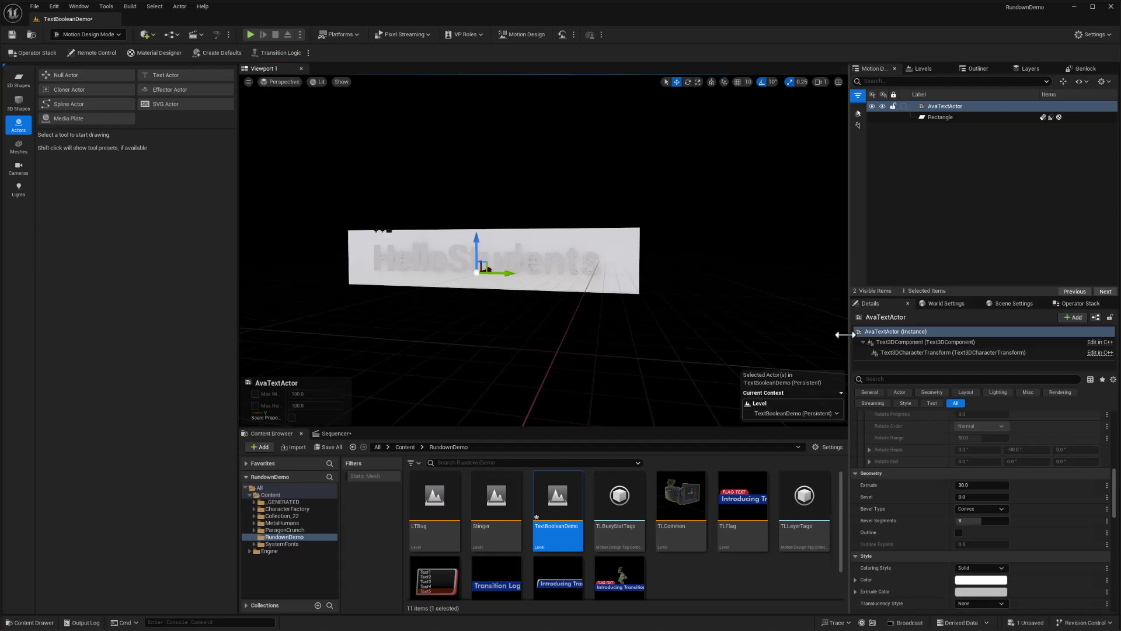
- Add a Dynamic Mesh Converter modifier and a Boolean modifier to the text actor
click(1063, 302)
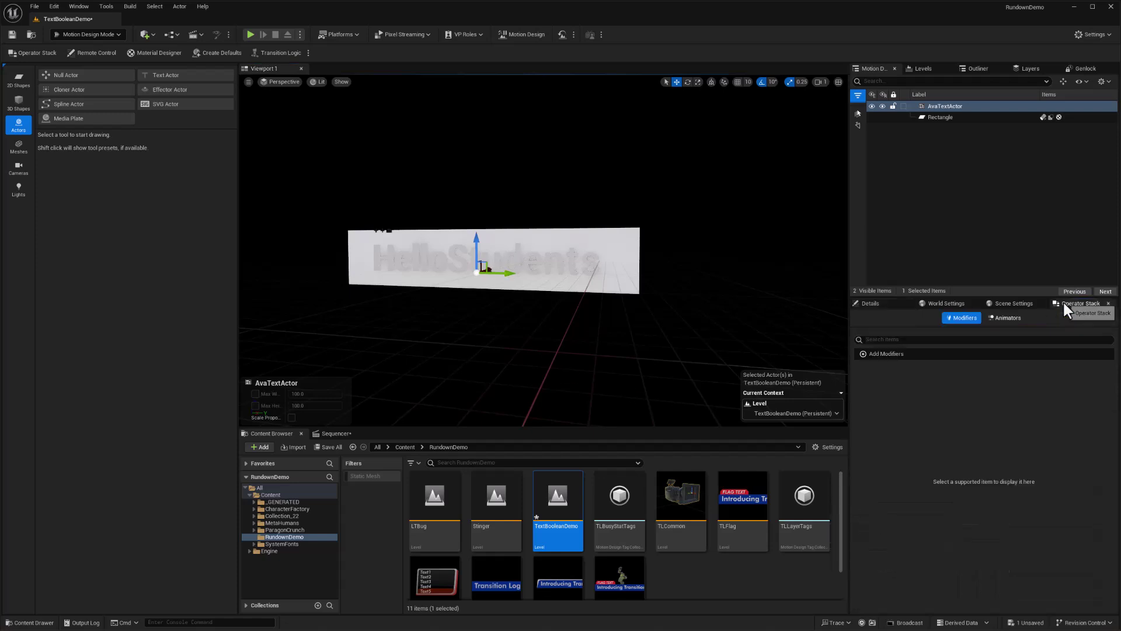
click(865, 354)
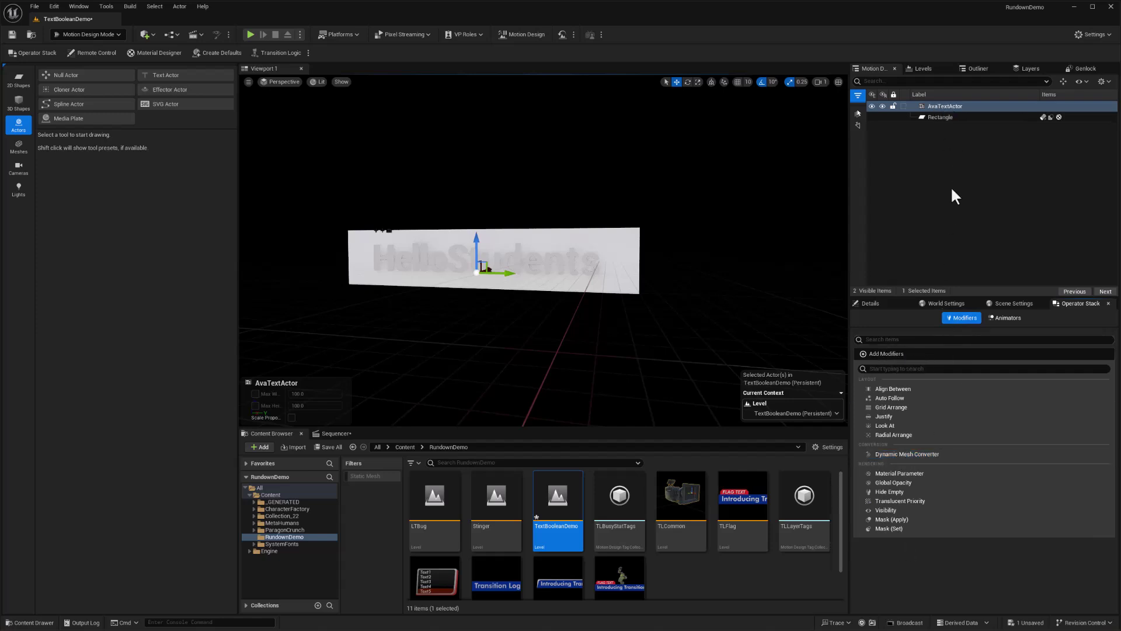
click(916, 454)
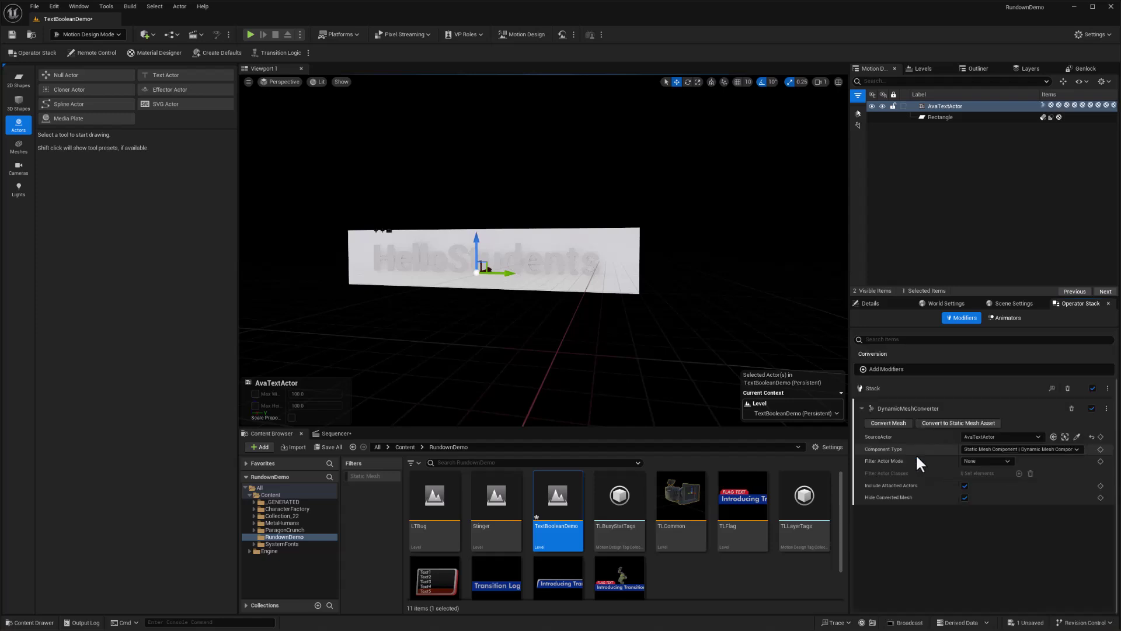
click(875, 368)
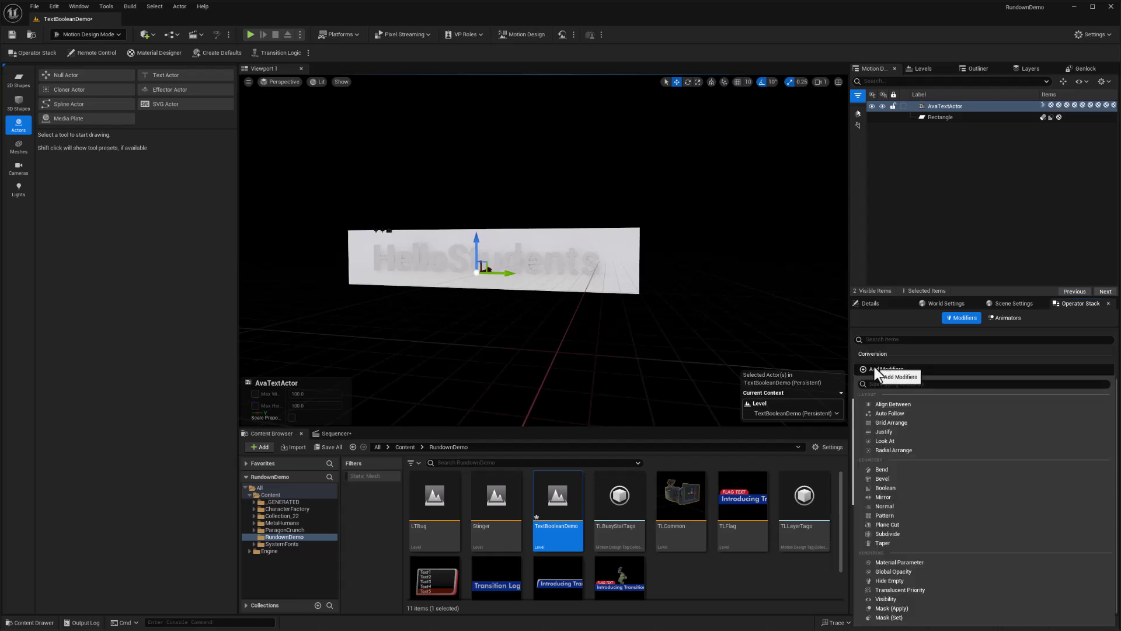
click(891, 487)
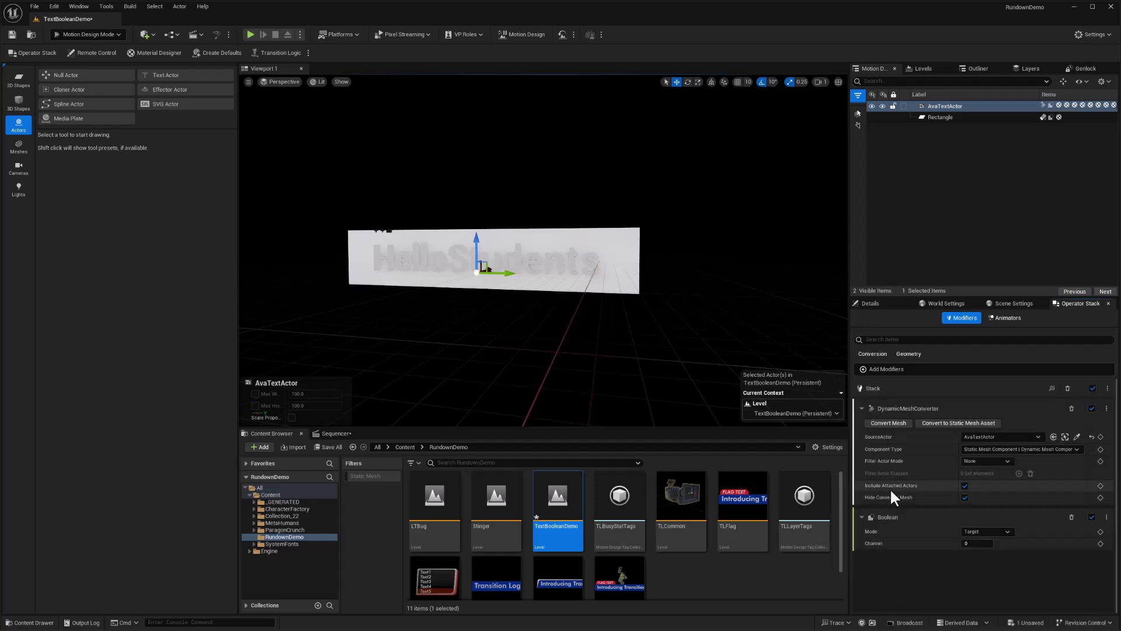
- Set the text actor's Boolean modifier mode to Subtract so the text is cut out of the rectangle
click(974, 532)
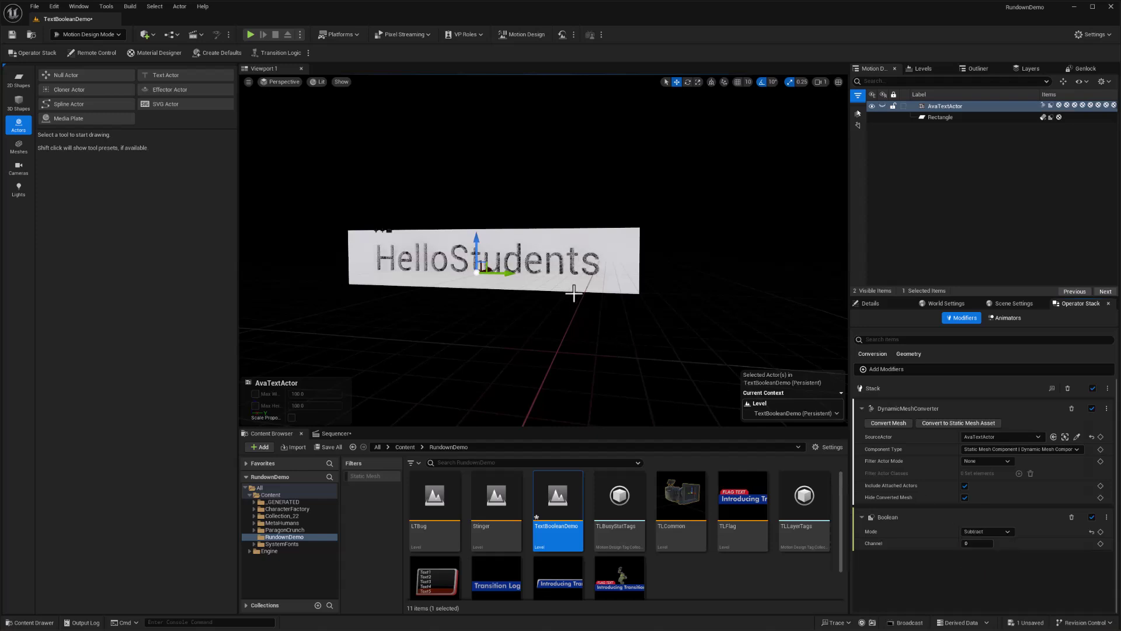
mouse_move(563, 323)
right_down()
mouse_move(537, 321)
mouse_move(575, 322)
mouse_move(555, 318)
right_up()
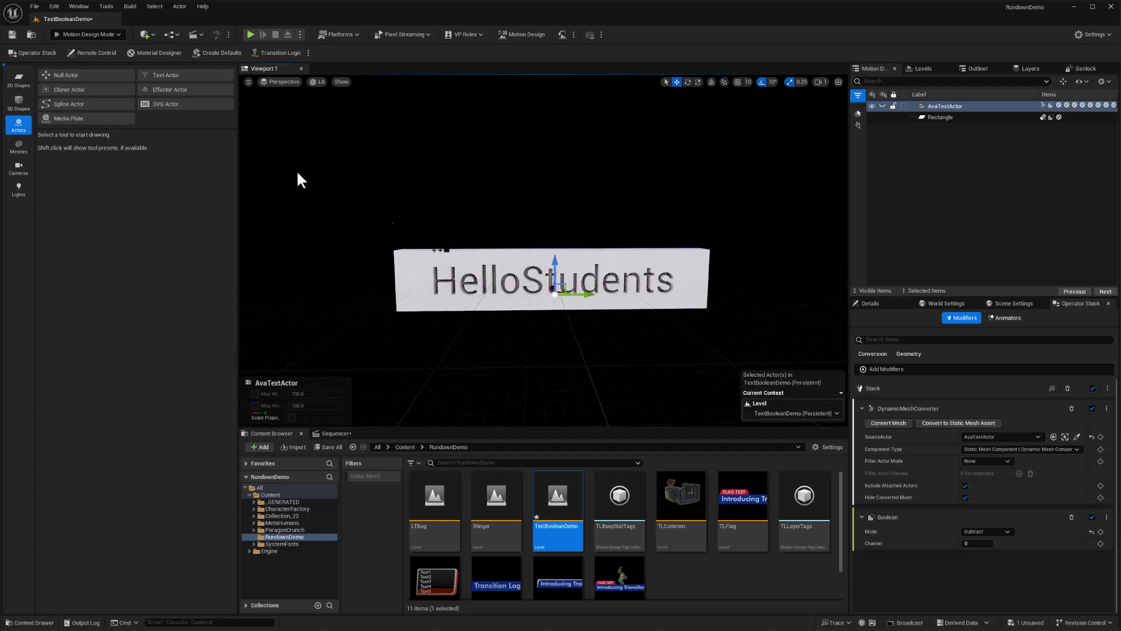
right_drag(286, 88, 295, 88)
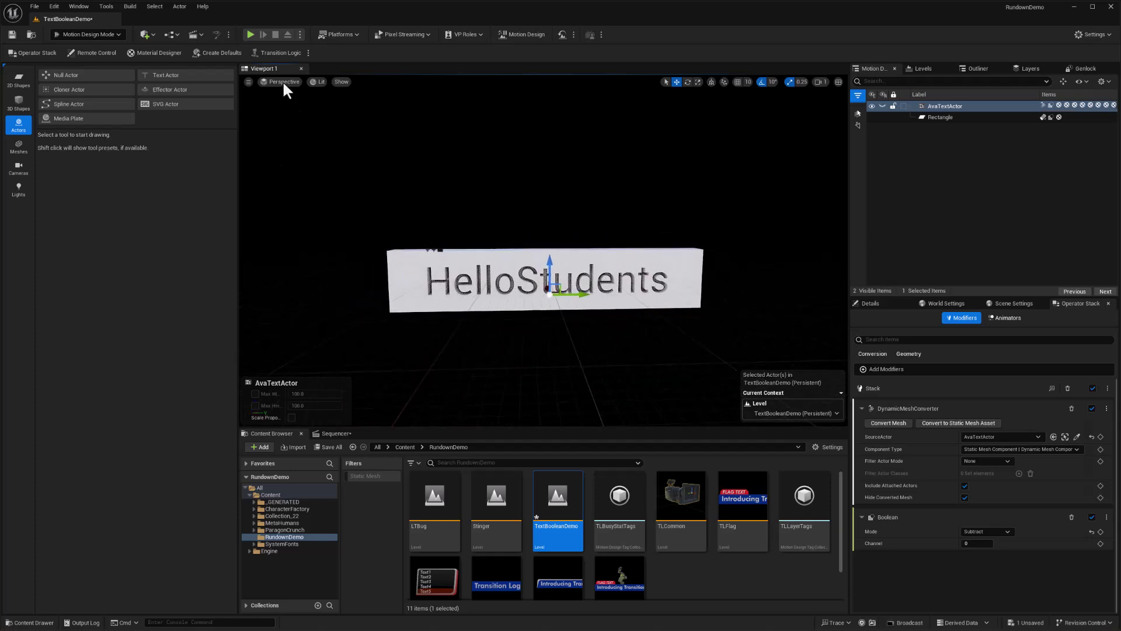
- Deselect the text actor and switch the viewport type to Motion Design Viewport
key(Escape)
click(280, 79)
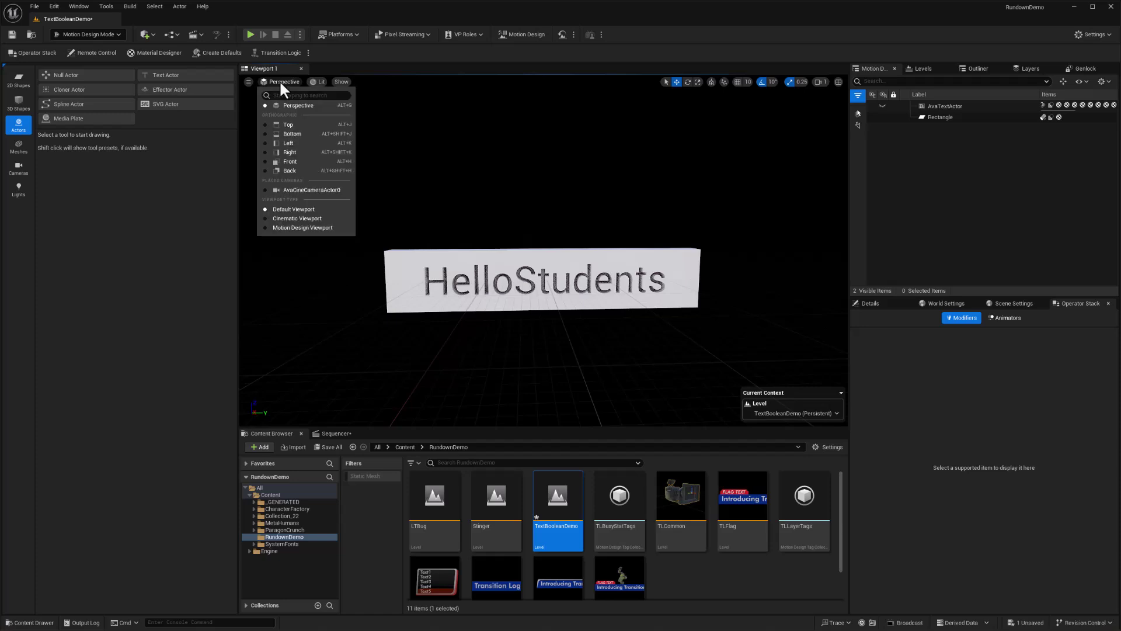
click(302, 228)
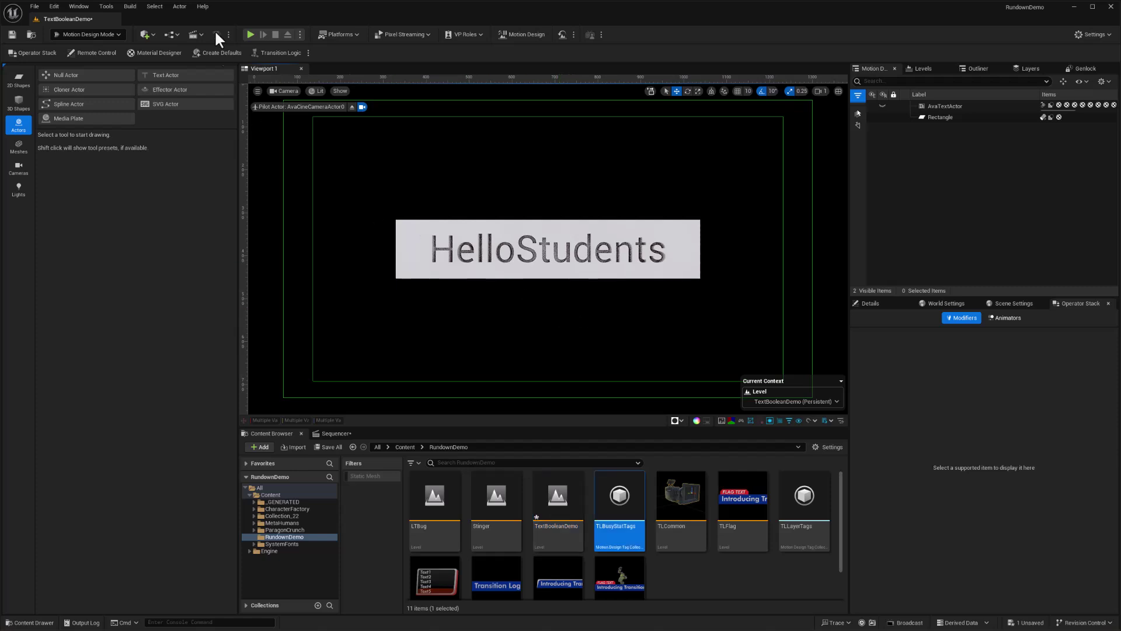
- Check the editor's version in the About Unreal Editor information and close it
click(203, 7)
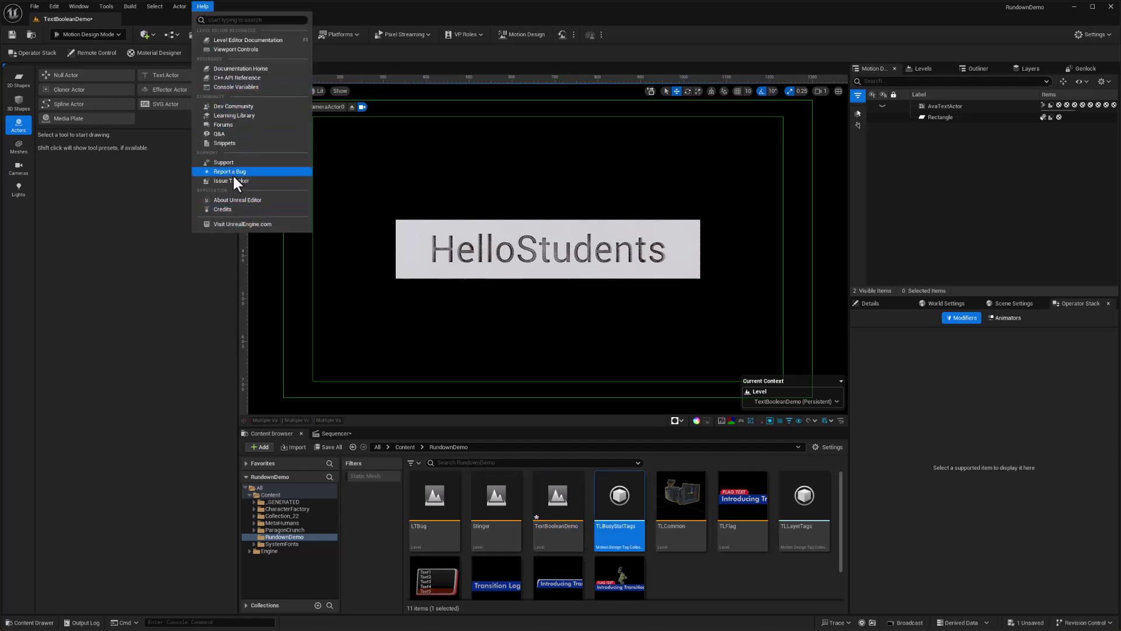
click(234, 199)
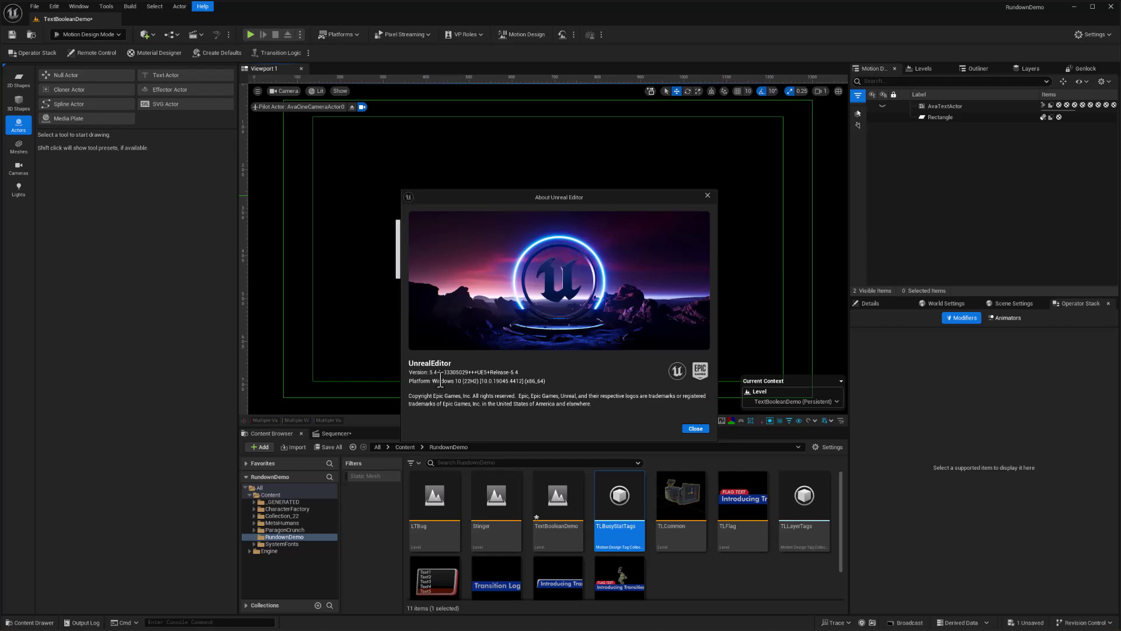
click(709, 196)
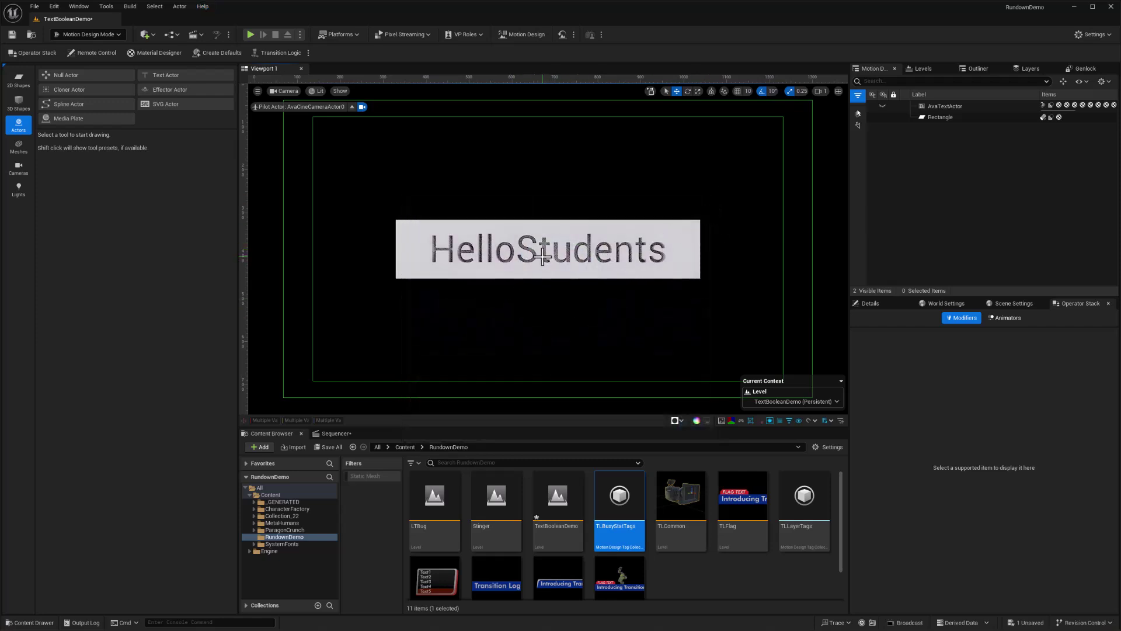
- Replace the text actor's HelloStudents text with "Testing 123"
click(931, 105)
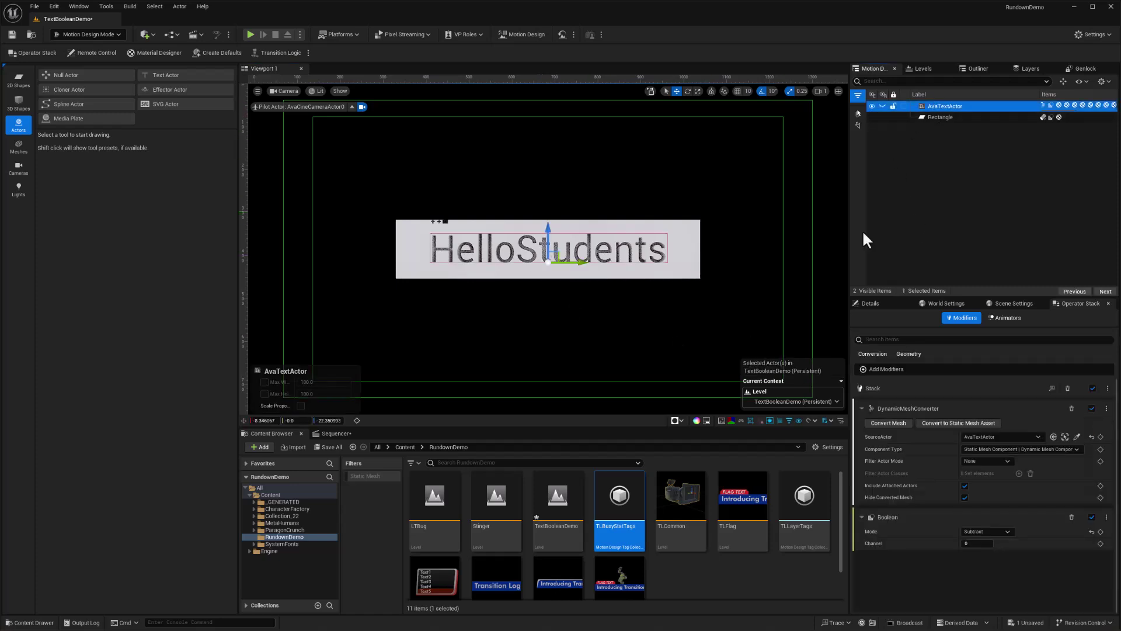
click(877, 302)
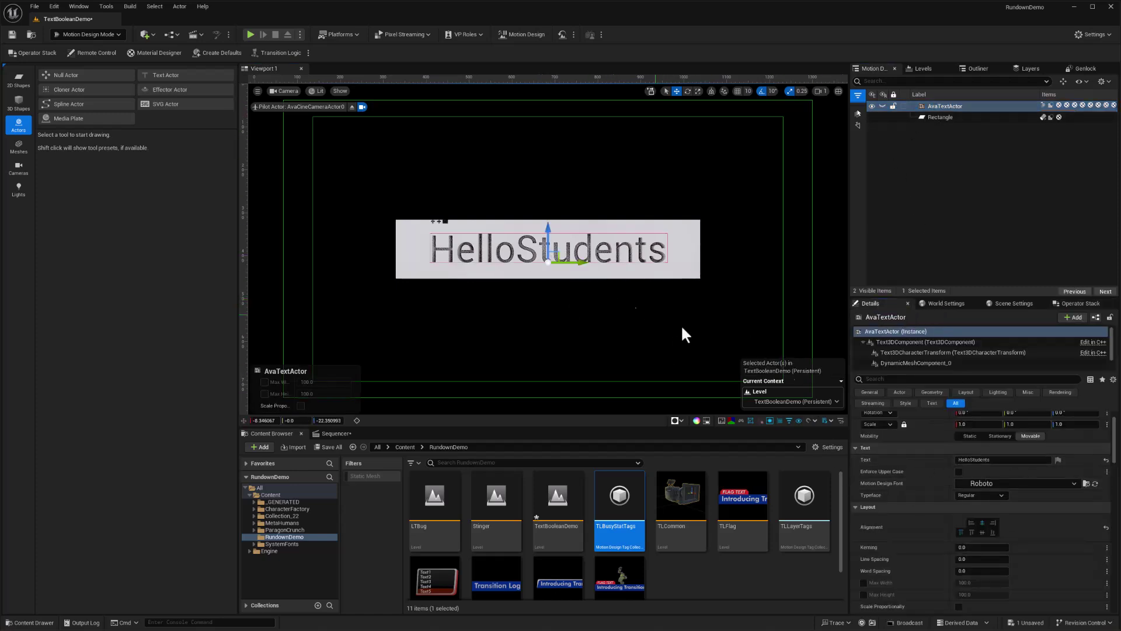
click(961, 459)
text(Testing 123)
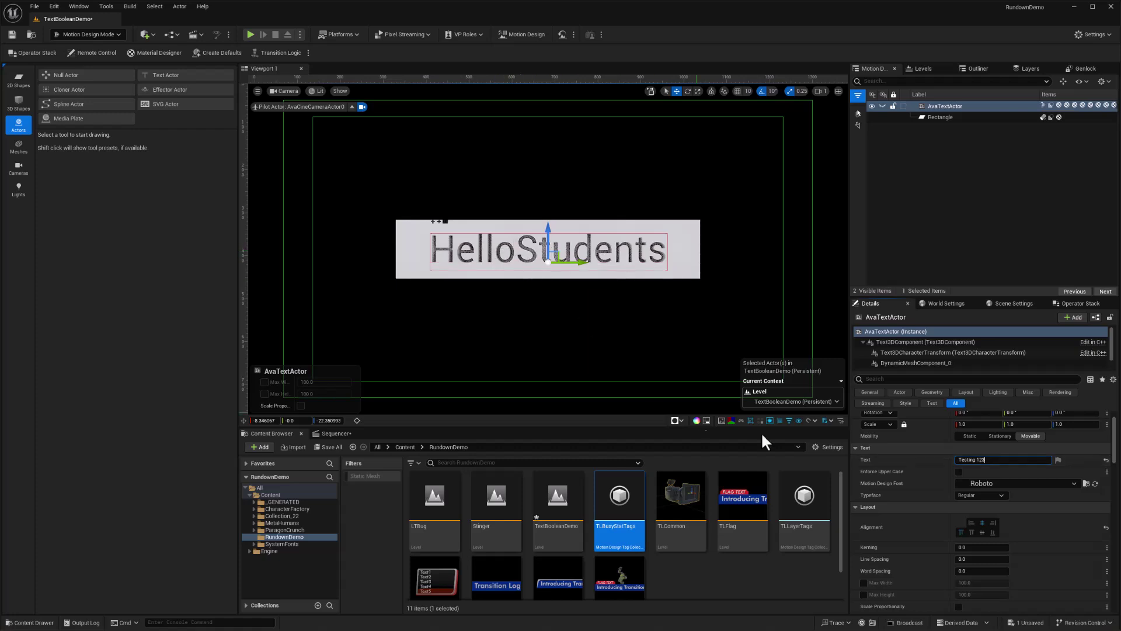
- Disable and re-enable the text actor's whole modifier stack to refresh the boolean cut with the new text
click(1071, 305)
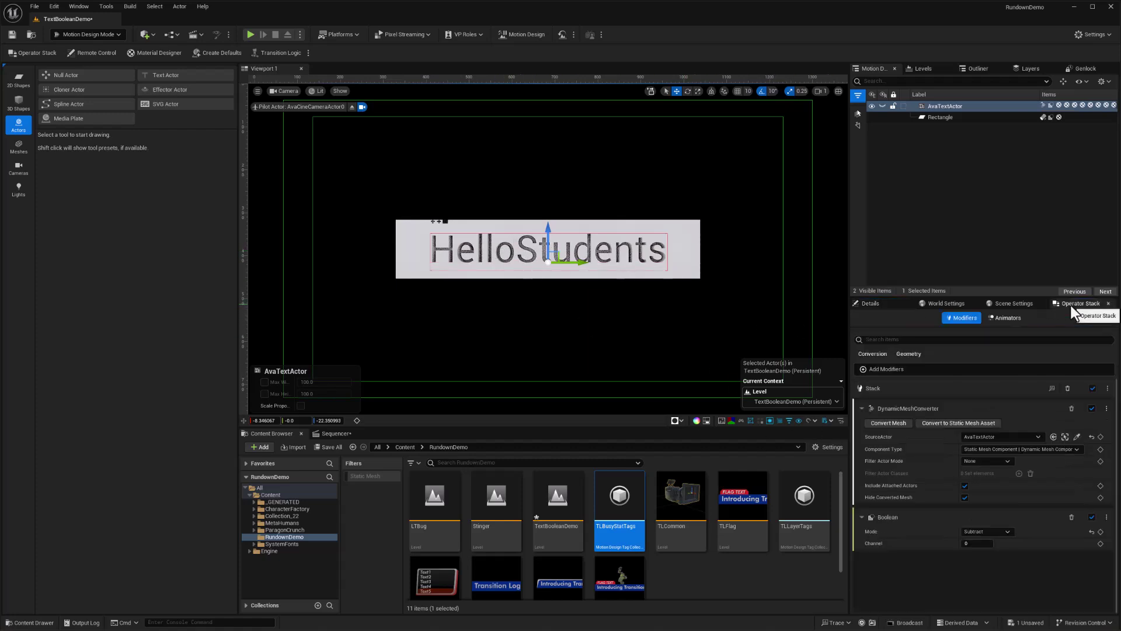
click(1091, 388)
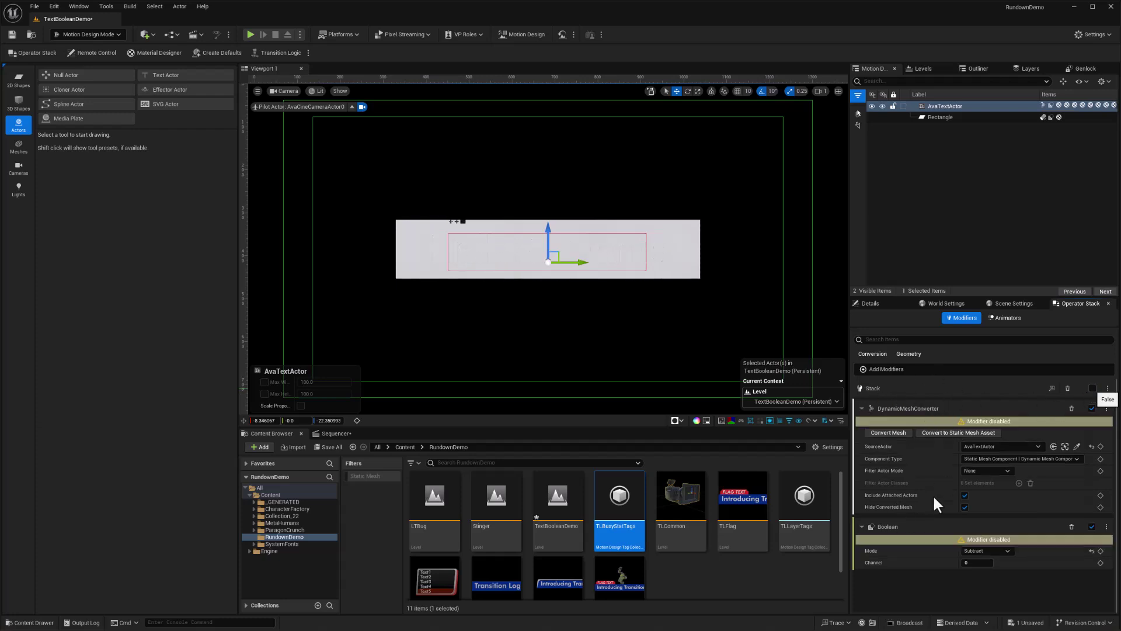
key(ctrl+z)
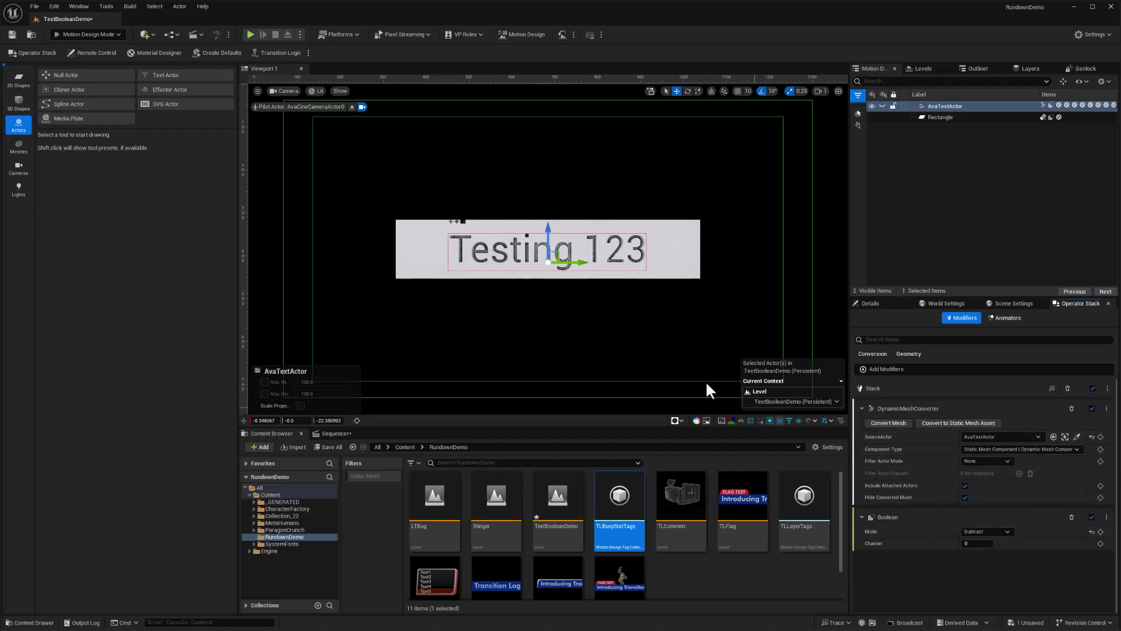